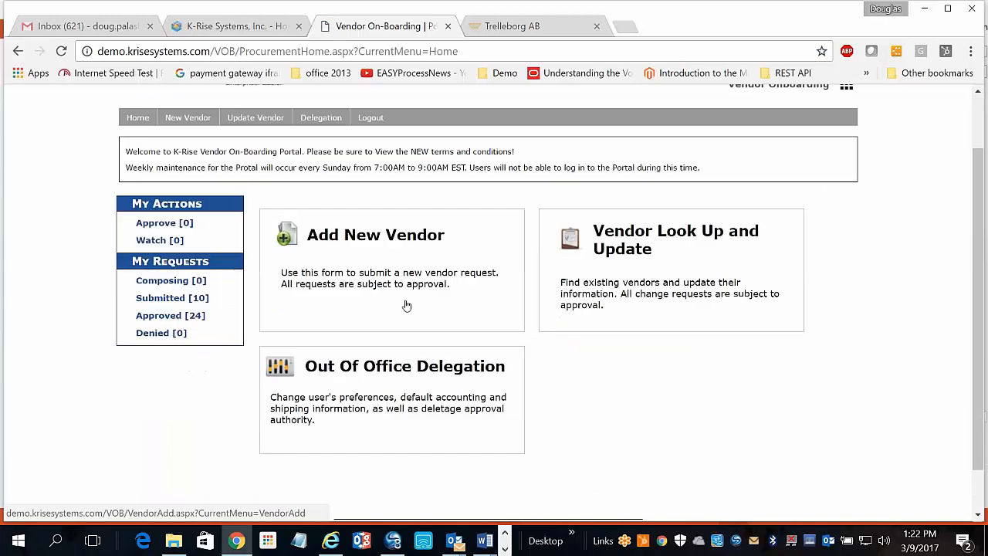
From the portal home page, start a new vendor request via Add New Vendor.
{"action": "scroll", "coordinate": [642, 305], "scroll_direction": "up", "scroll_amount": 1}
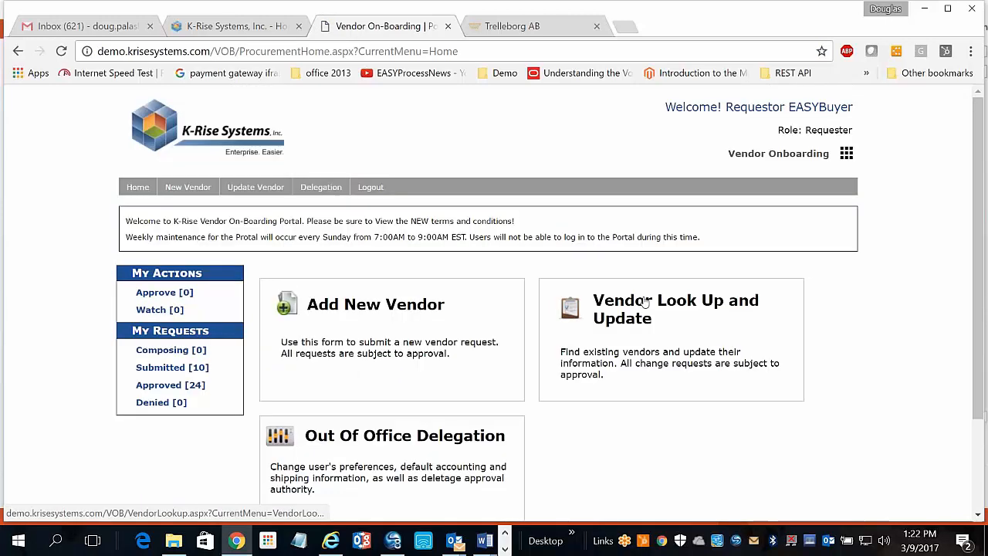
{"action": "left_click", "coordinate": [390, 308]}
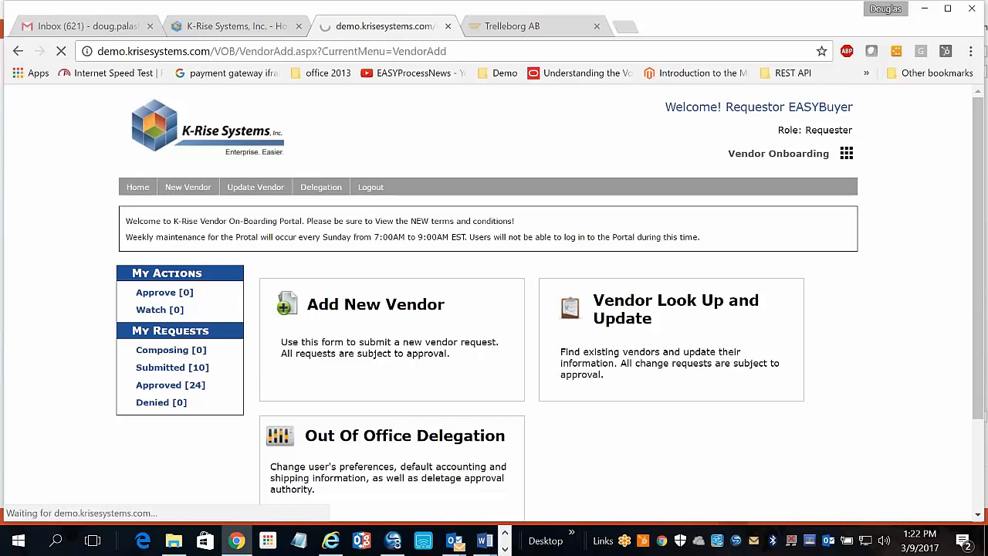
Review the blank form's Vendor Information, Attachments and Government Coding sections, then return to the top.
{"action": "scroll", "coordinate": [551, 301], "scroll_direction": "down", "scroll_amount": 8}
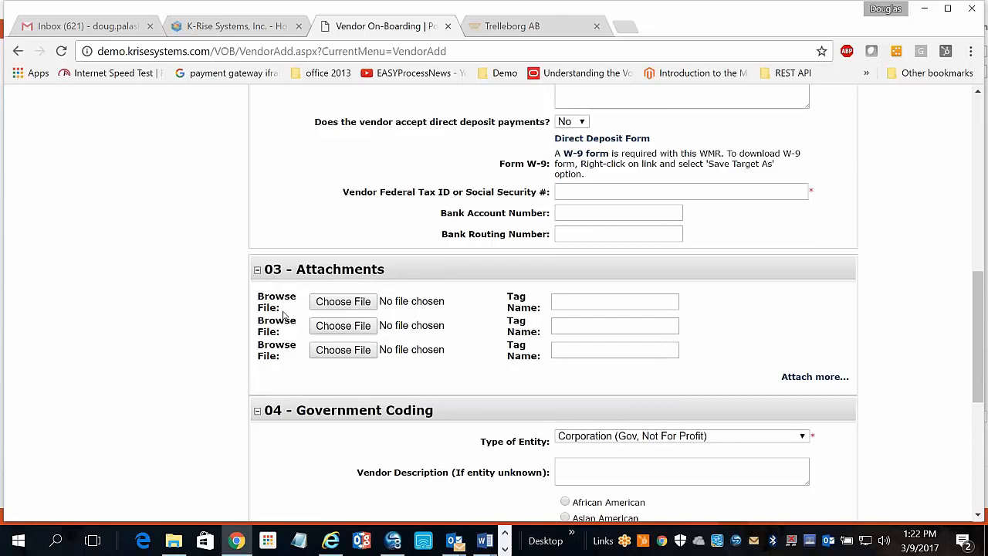
{"action": "scroll", "coordinate": [284, 315], "scroll_direction": "up", "scroll_amount": 1}
{"action": "scroll", "coordinate": [284, 315], "scroll_direction": "down", "scroll_amount": 1}
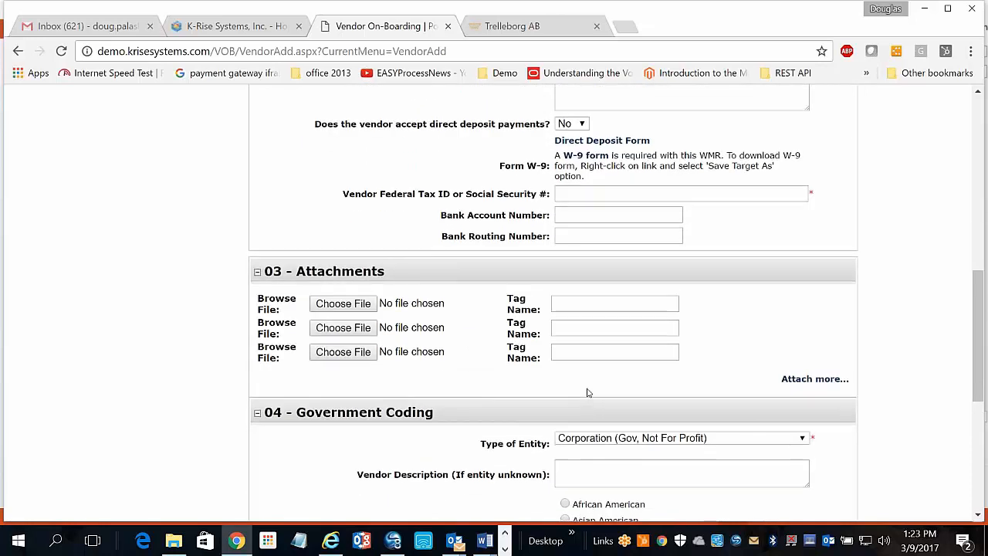
{"action": "scroll", "coordinate": [587, 393], "scroll_direction": "up", "scroll_amount": 8}
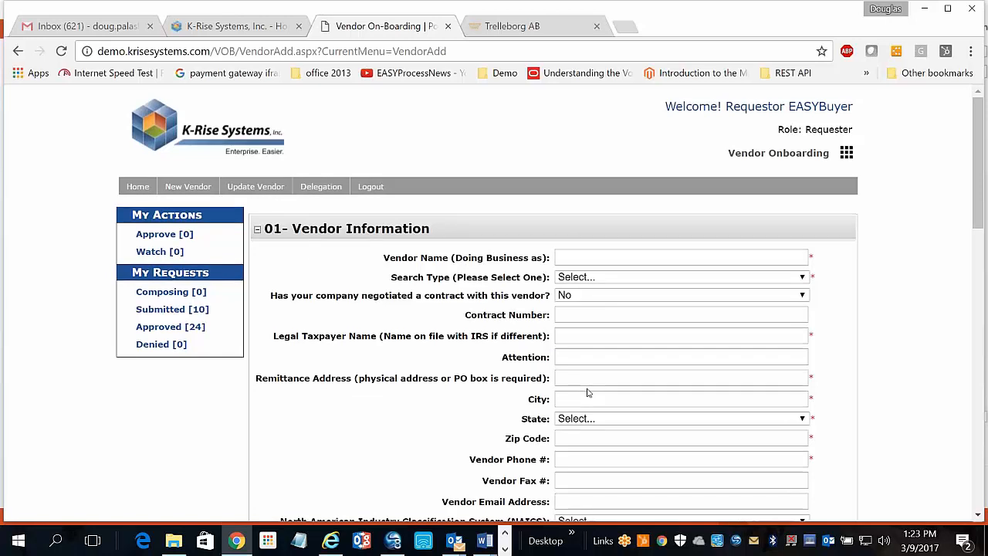
Choose V=Vendors from the Search Type list, leaving the cursor in Vendor Name.
{"action": "scroll", "coordinate": [587, 392], "scroll_direction": "down", "scroll_amount": 1}
{"action": "scroll", "coordinate": [587, 393], "scroll_direction": "down", "scroll_amount": 1}
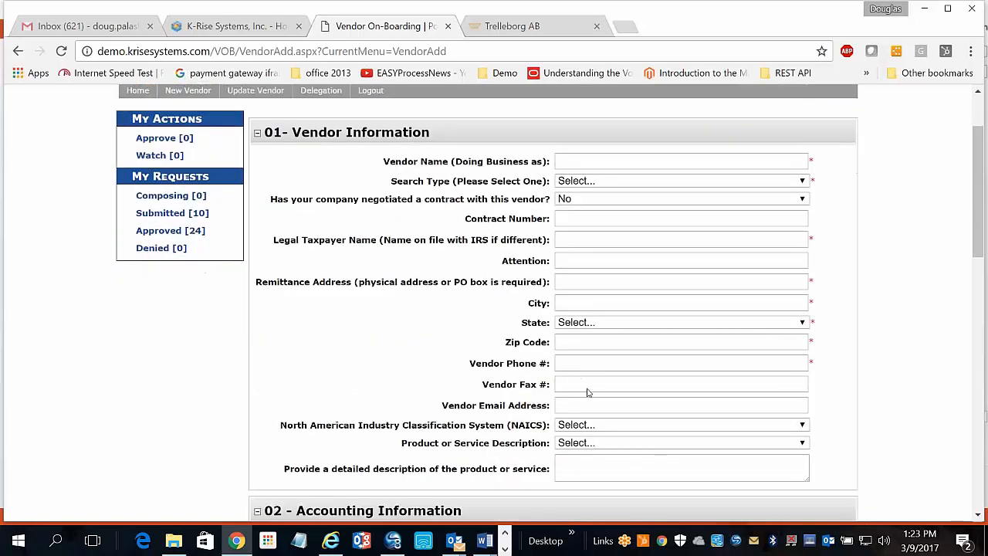
{"action": "left_click", "coordinate": [800, 183]}
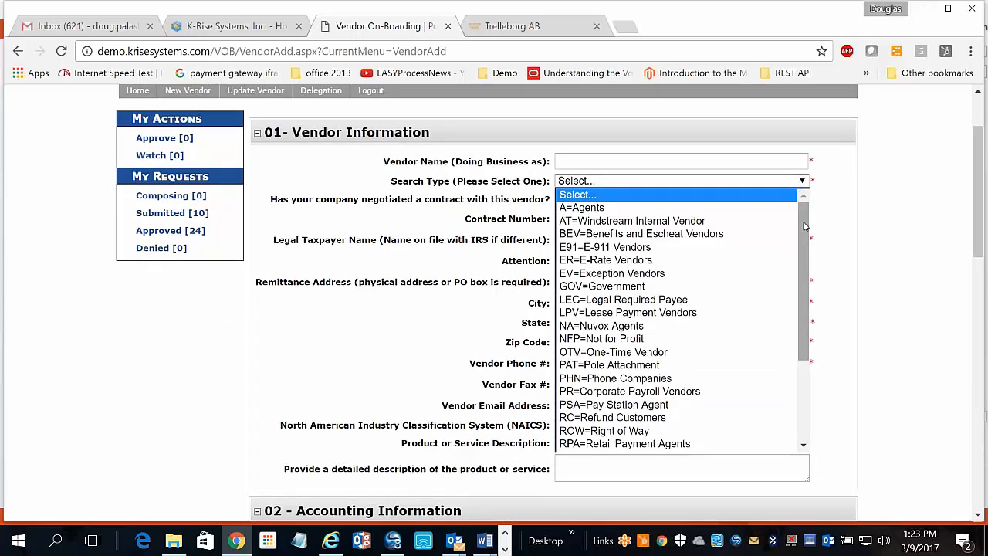
{"action": "left_click_drag", "start_coordinate": [804, 226], "coordinate": [818, 361]}
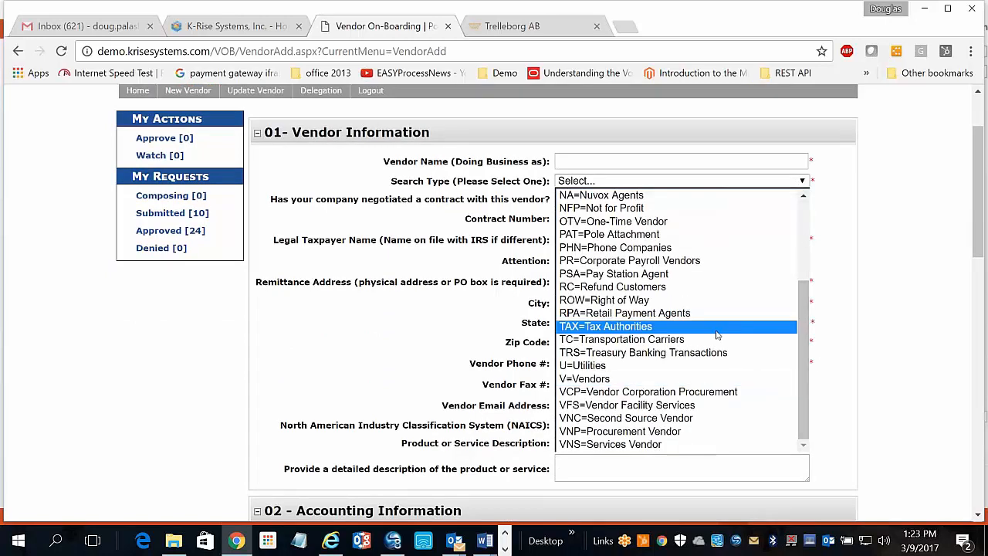
{"action": "left_click_drag", "start_coordinate": [803, 345], "coordinate": [810, 220]}
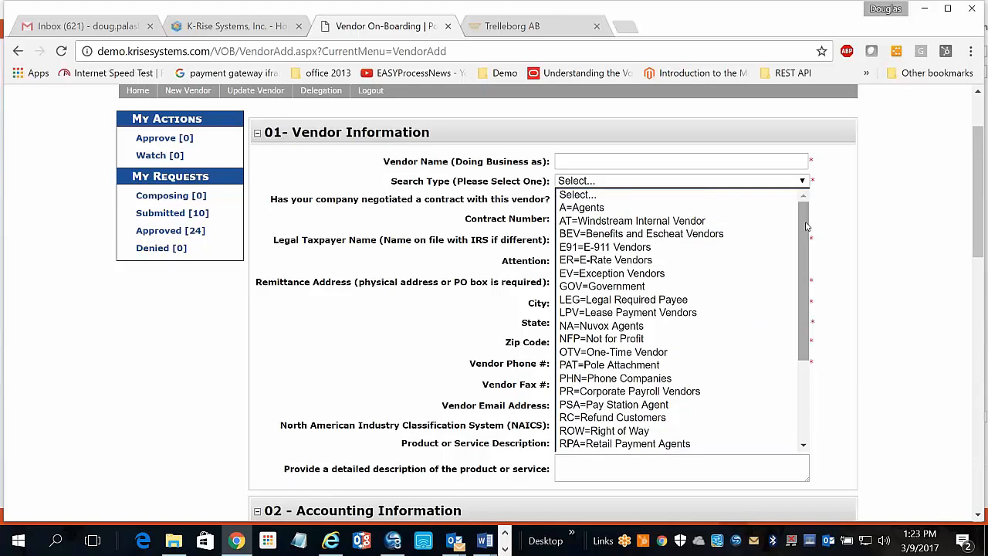
{"action": "left_click_drag", "start_coordinate": [810, 220], "coordinate": [785, 345]}
{"action": "left_click", "coordinate": [749, 378]}
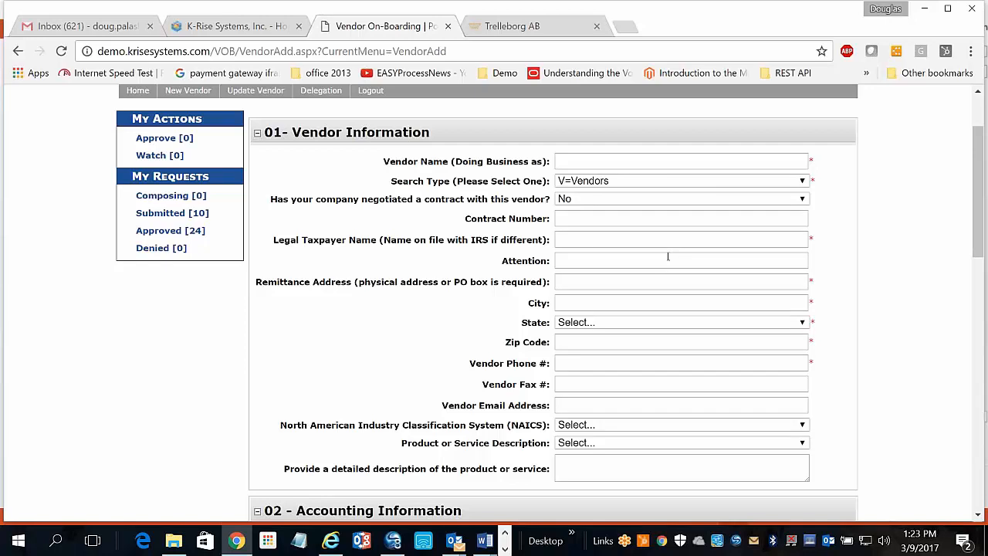
{"action": "left_click", "coordinate": [605, 162]}
{"action": "left_click_drag", "start_coordinate": [977, 176], "coordinate": [968, 229]}
{"action": "scroll", "coordinate": [967, 228], "scroll_direction": "down", "scroll_amount": 13}
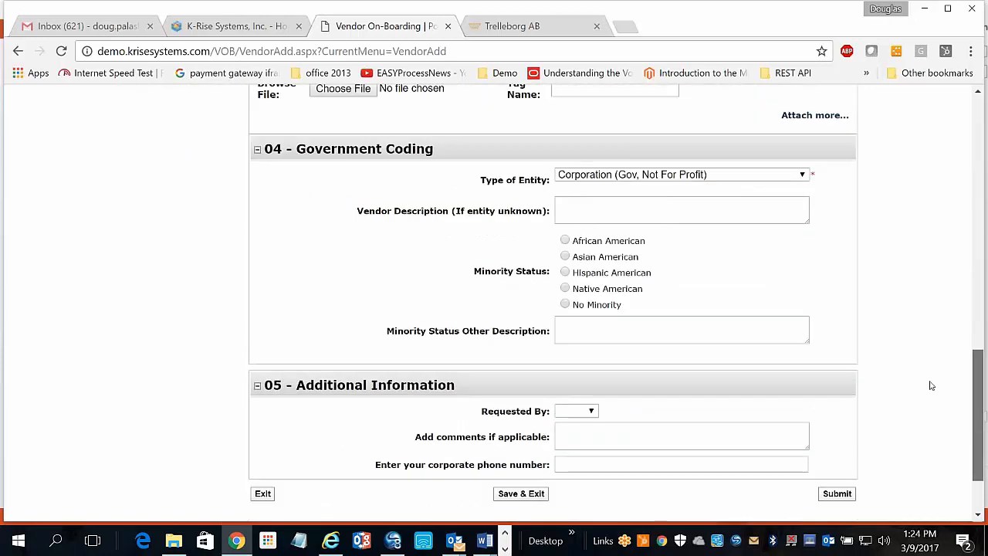
{"action": "scroll", "coordinate": [917, 366], "scroll_direction": "up", "scroll_amount": 14}
{"action": "scroll", "coordinate": [928, 172], "scroll_direction": "up", "scroll_amount": 2}
{"action": "scroll", "coordinate": [922, 403], "scroll_direction": "down", "scroll_amount": 12}
{"action": "scroll", "coordinate": [920, 385], "scroll_direction": "up", "scroll_amount": 12}
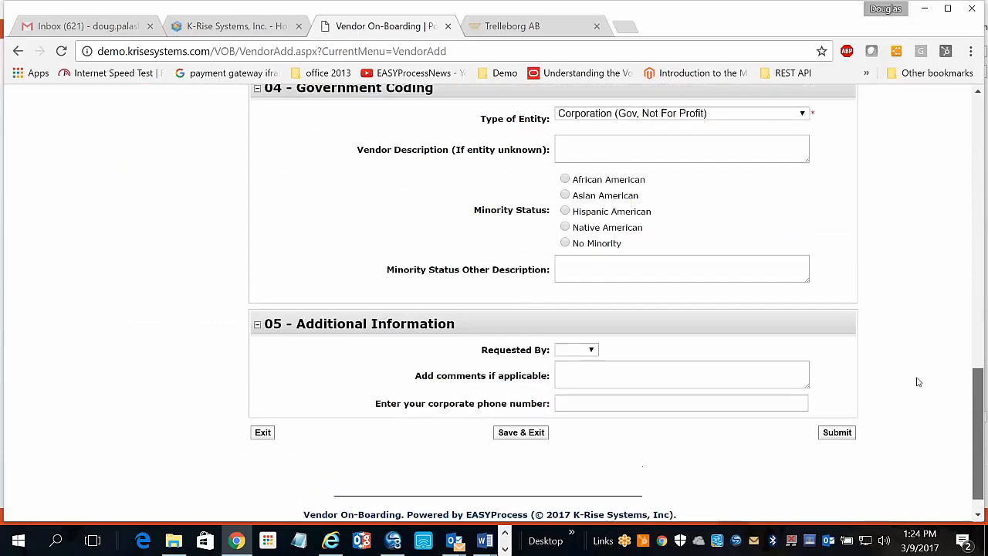
{"action": "scroll", "coordinate": [911, 157], "scroll_direction": "up", "scroll_amount": 1}
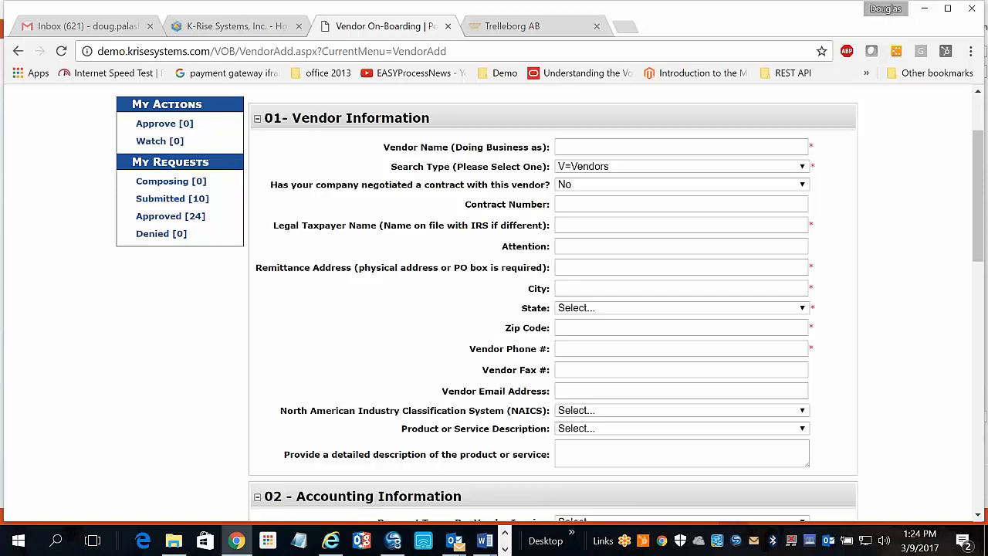
Enter the vendor name and confirm the search type stays V=Vendors.
{"action": "type", "text": "Carissa New Vendor 123"}
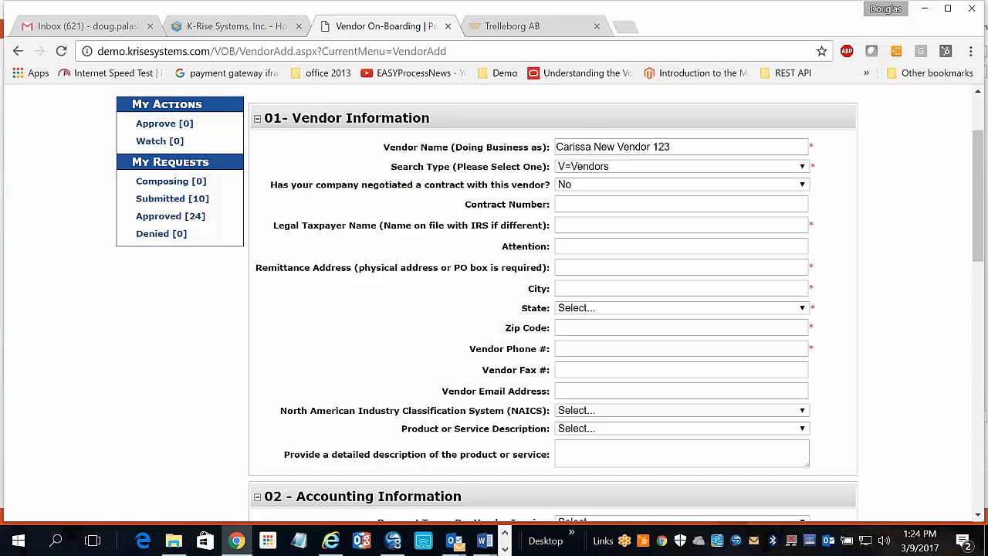
{"action": "left_click", "coordinate": [802, 167]}
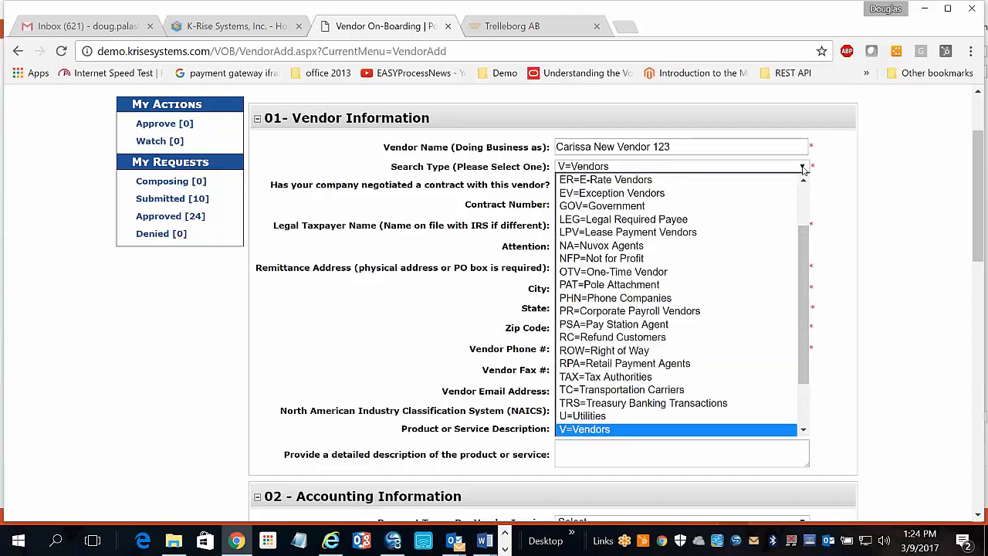
{"action": "left_click_drag", "start_coordinate": [805, 259], "coordinate": [804, 301]}
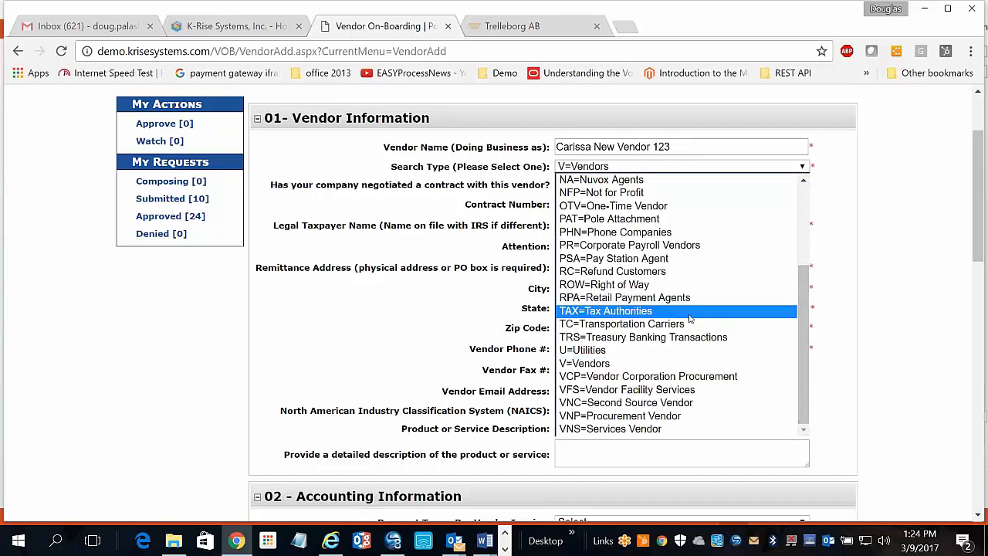
{"action": "key", "text": "Escape"}
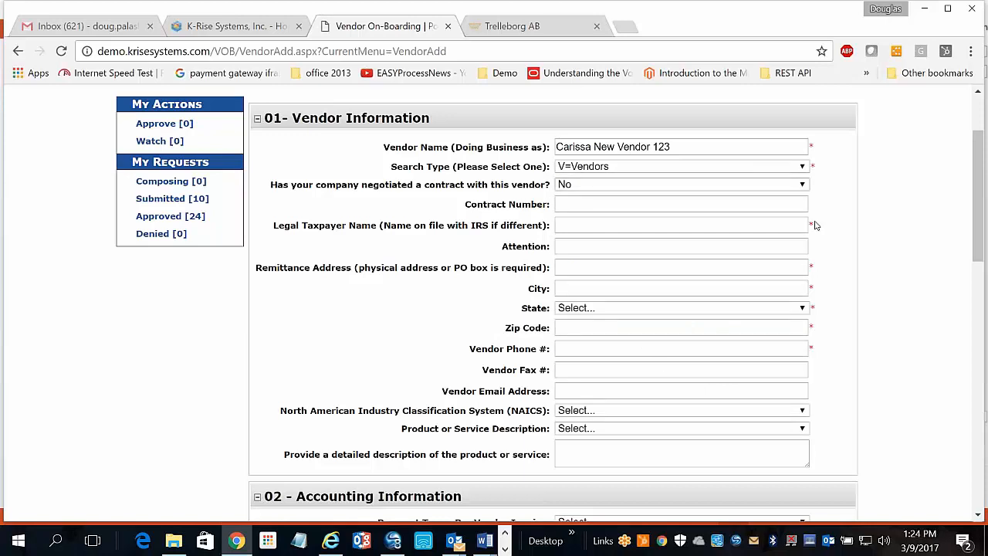
Fill in the vendor's legal taxpayer name, ending in 'New Vendor Inc.'.
{"action": "left_click", "coordinate": [584, 226]}
{"action": "type", "text": "Carissa New Vendor Inc."}
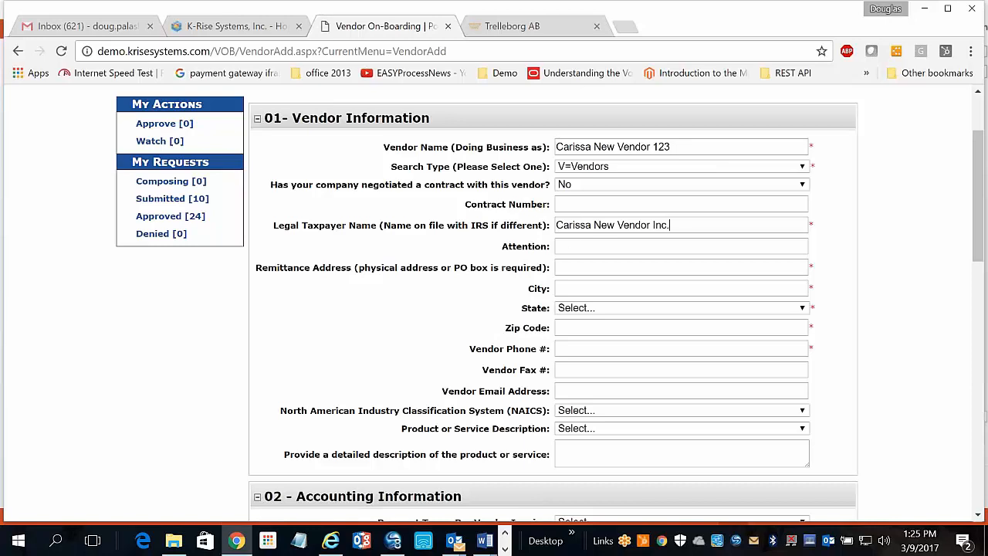
Enter the attention contact's name and begin typing the remittance address.
{"action": "left_click", "coordinate": [577, 245]}
{"action": "type", "text": "Carissa"}
{"action": "key", "text": "BackSpace"}
{"action": "type", "text": "a"}
{"action": "left_click", "coordinate": [609, 267]}
{"action": "type", "text": "12"}
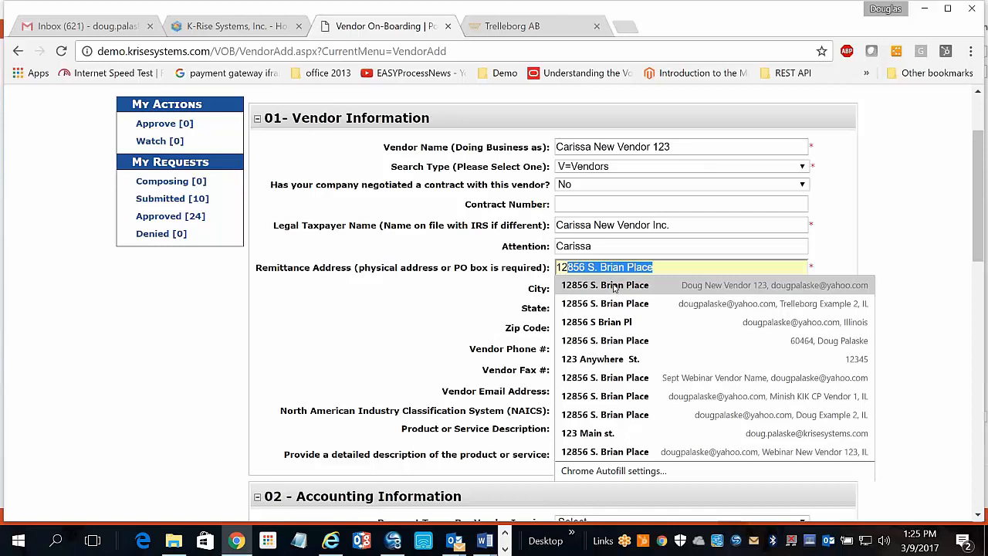
Fill the remittance address from the saved autofill entry and accept the suggested vendor phone number.
{"action": "left_click", "coordinate": [611, 285]}
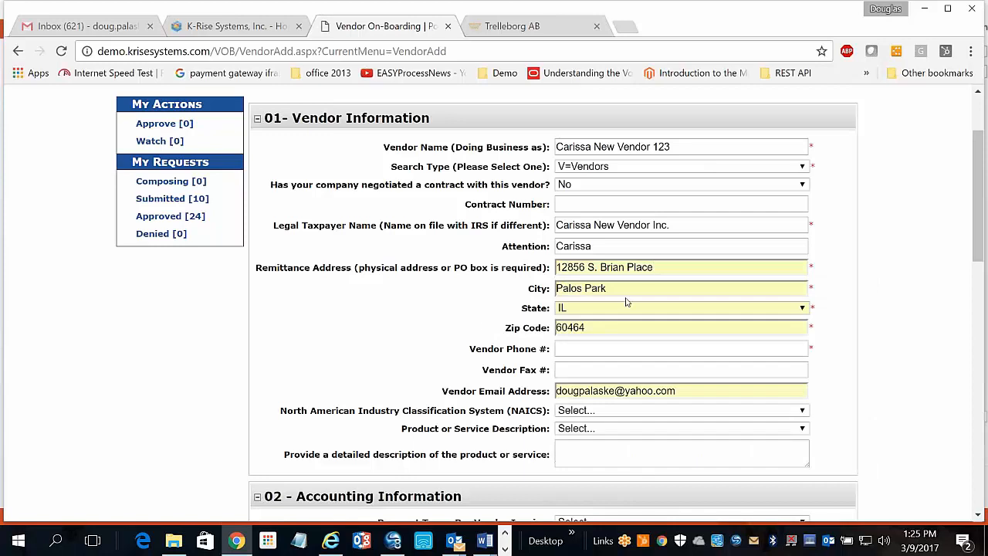
{"action": "scroll", "coordinate": [862, 349], "scroll_direction": "down", "scroll_amount": 1}
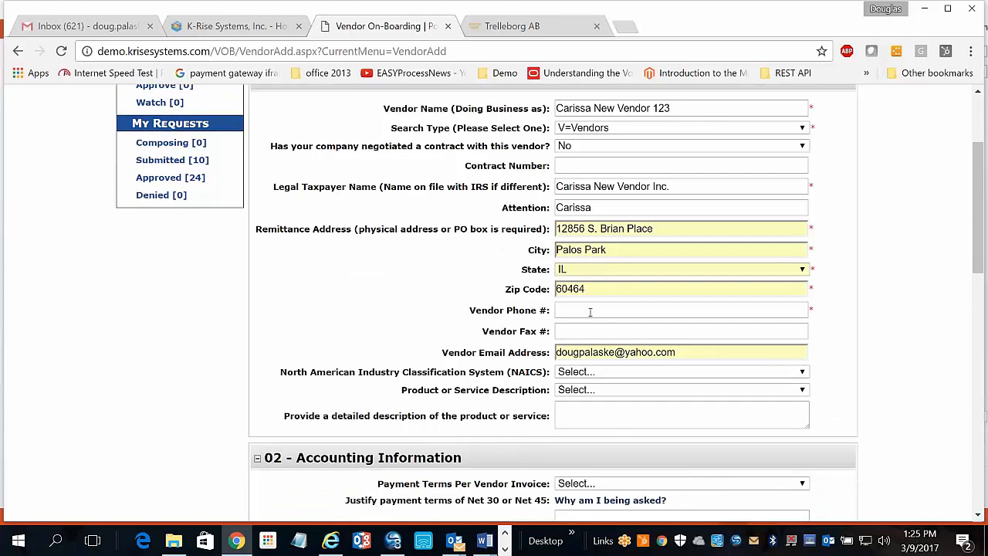
{"action": "left_click", "coordinate": [590, 310]}
{"action": "type", "text": "123"}
{"action": "key", "text": "Down"}
{"action": "key", "text": "Return"}
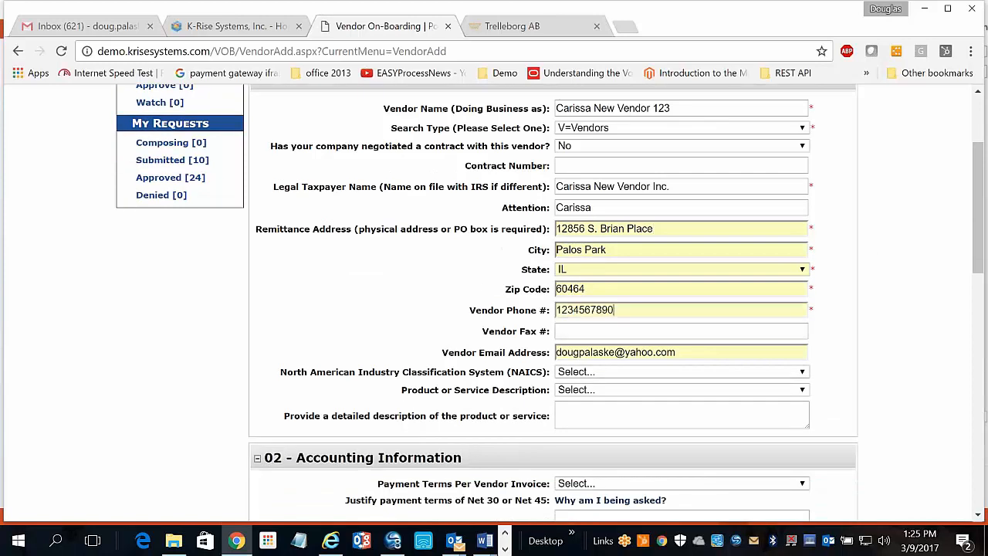
Check the product or service description choices without changing them and review the form.
{"action": "scroll", "coordinate": [656, 311], "scroll_direction": "down", "scroll_amount": 2}
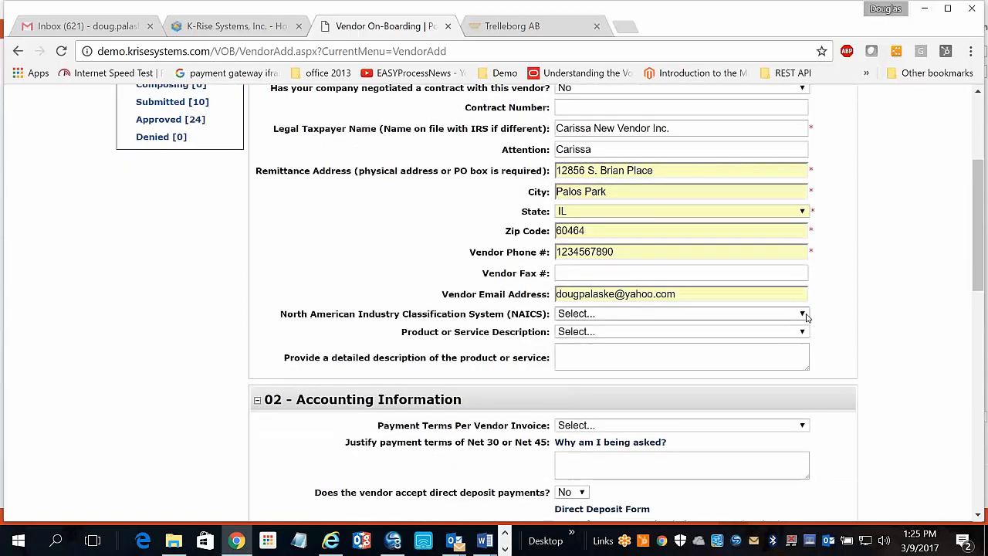
{"action": "left_click", "coordinate": [802, 332]}
{"action": "left_click", "coordinate": [802, 333]}
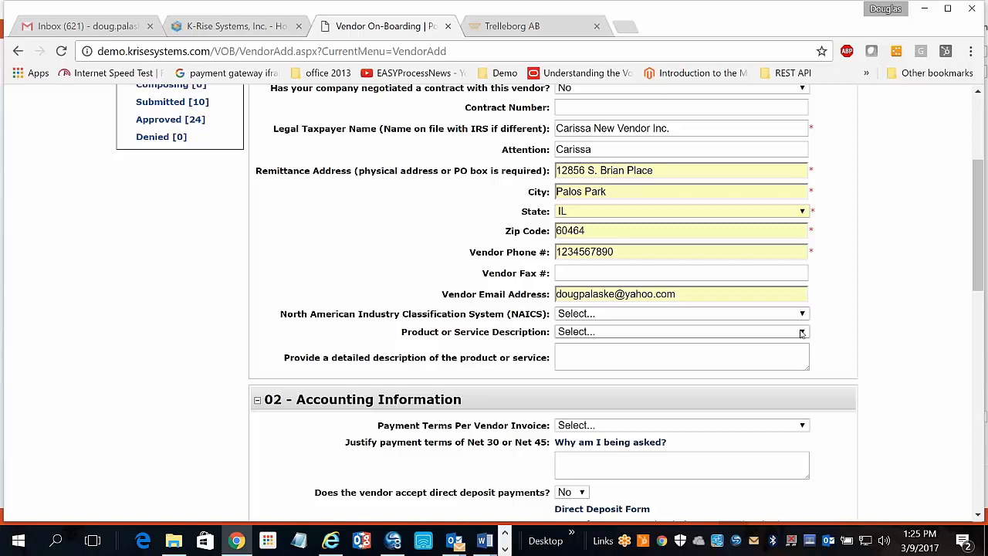
{"action": "scroll", "coordinate": [802, 333], "scroll_direction": "up", "scroll_amount": 1}
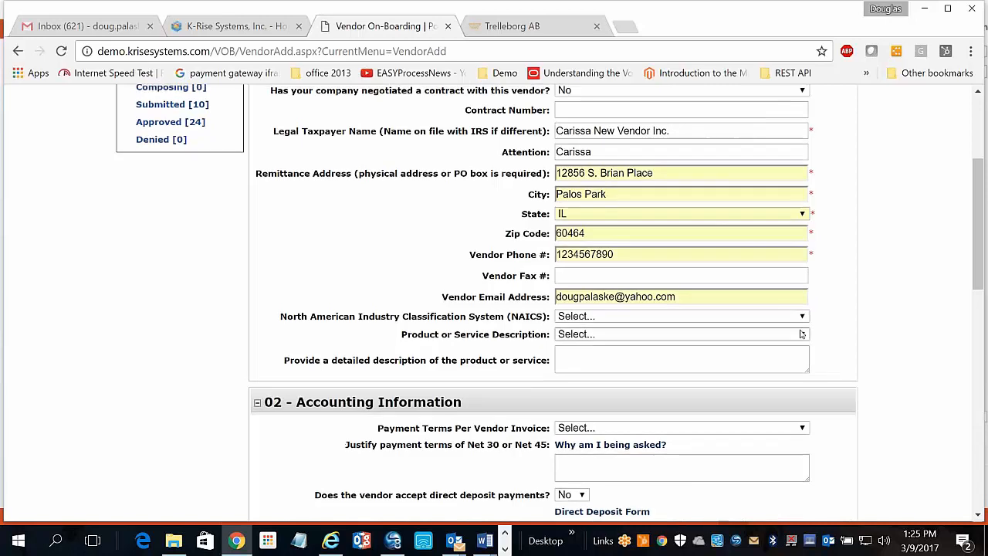
{"action": "scroll", "coordinate": [802, 333], "scroll_direction": "up", "scroll_amount": 4}
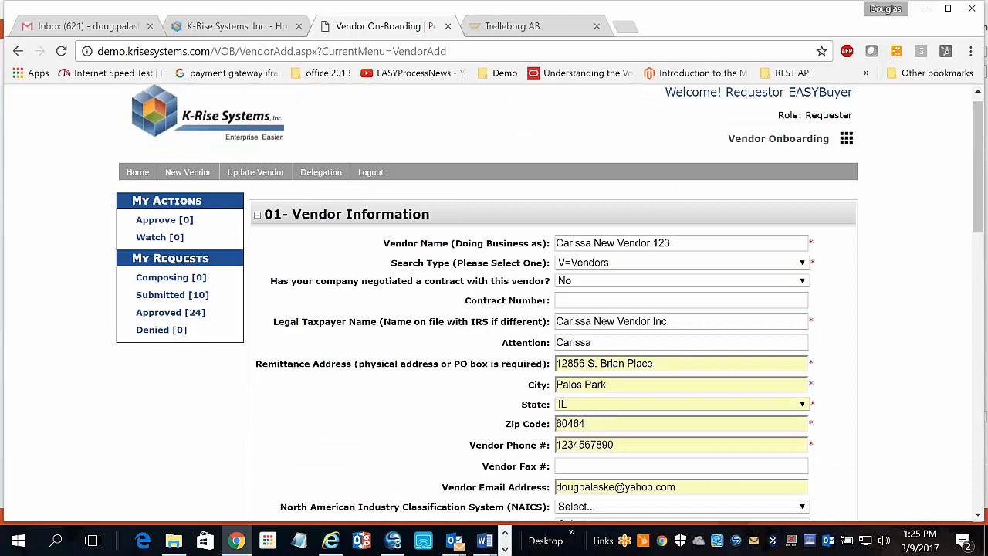
{"action": "scroll", "coordinate": [802, 332], "scroll_direction": "down", "scroll_amount": 5}
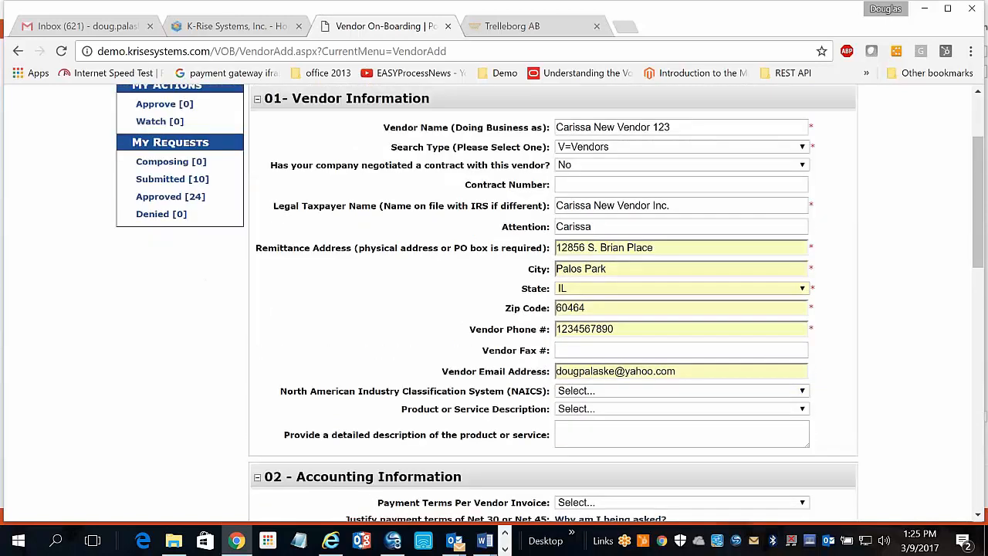
{"action": "scroll", "coordinate": [807, 248], "scroll_direction": "down", "scroll_amount": 4}
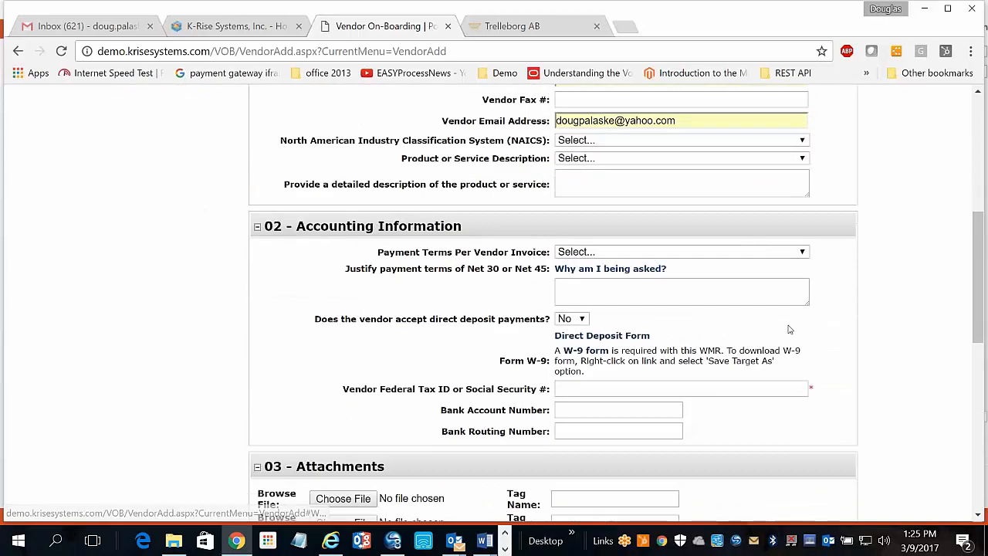
Set Payment Terms Per Vendor Invoice to Net 30.
{"action": "left_click", "coordinate": [800, 252]}
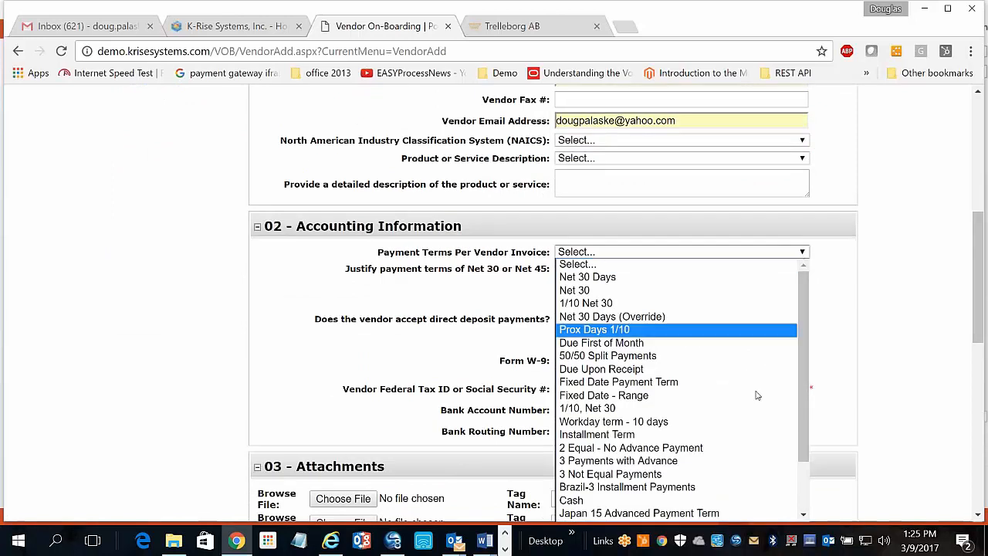
{"action": "scroll", "coordinate": [741, 379], "scroll_direction": "down", "scroll_amount": 2}
{"action": "scroll", "coordinate": [740, 379], "scroll_direction": "up", "scroll_amount": 2}
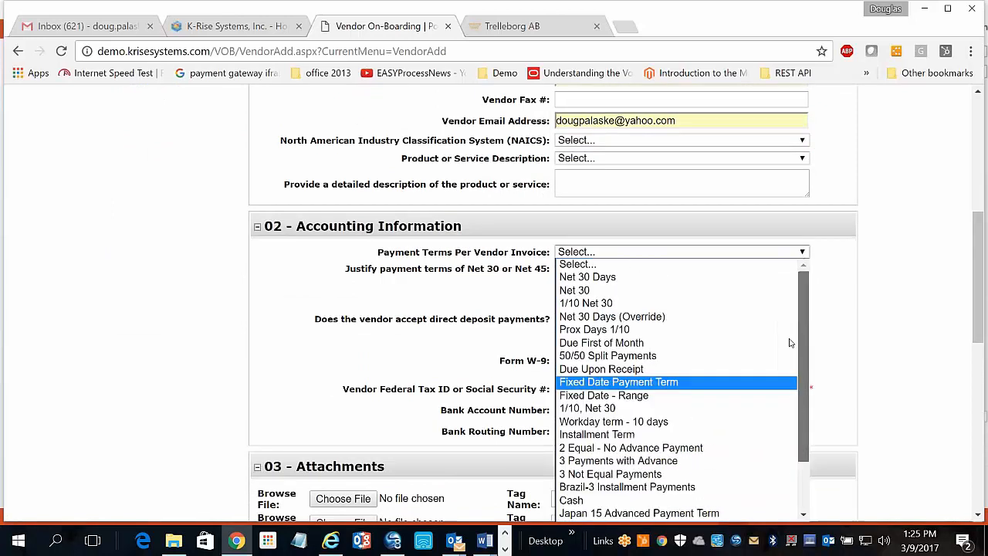
{"action": "left_click", "coordinate": [625, 289]}
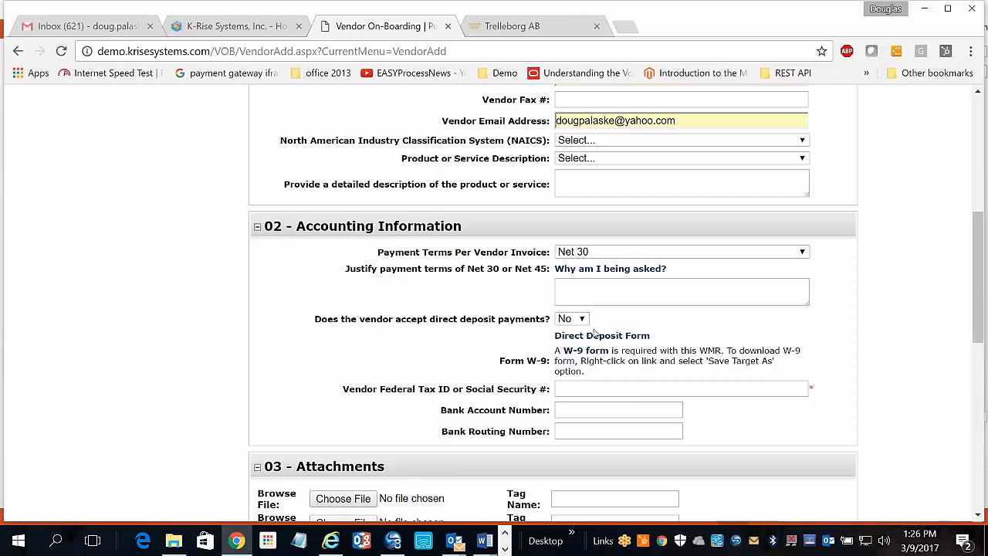
{"action": "scroll", "coordinate": [588, 347], "scroll_direction": "down", "scroll_amount": 2}
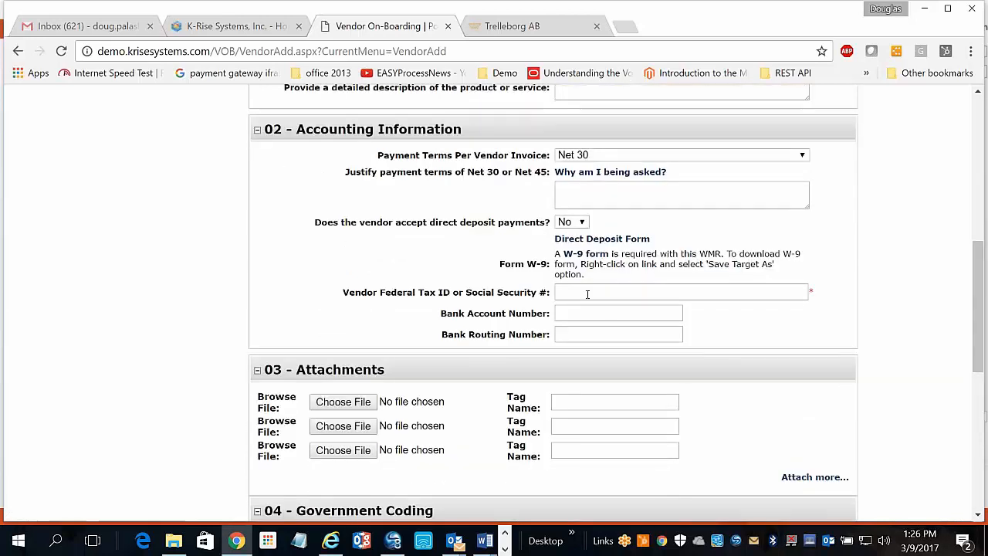
Enter the vendor's federal tax ID in the Accounting Information section.
{"action": "left_click", "coordinate": [586, 292]}
{"action": "type", "text": "123456"}
{"action": "type", "text": "789"}
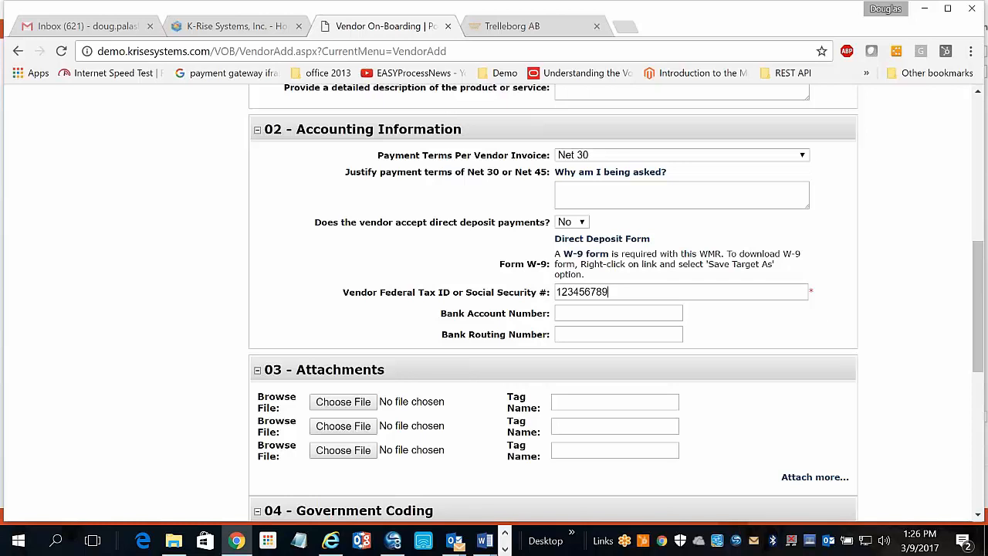
{"action": "left_click", "coordinate": [557, 313]}
{"action": "scroll", "coordinate": [540, 301], "scroll_direction": "down", "scroll_amount": 1}
{"action": "scroll", "coordinate": [278, 376], "scroll_direction": "down", "scroll_amount": 1}
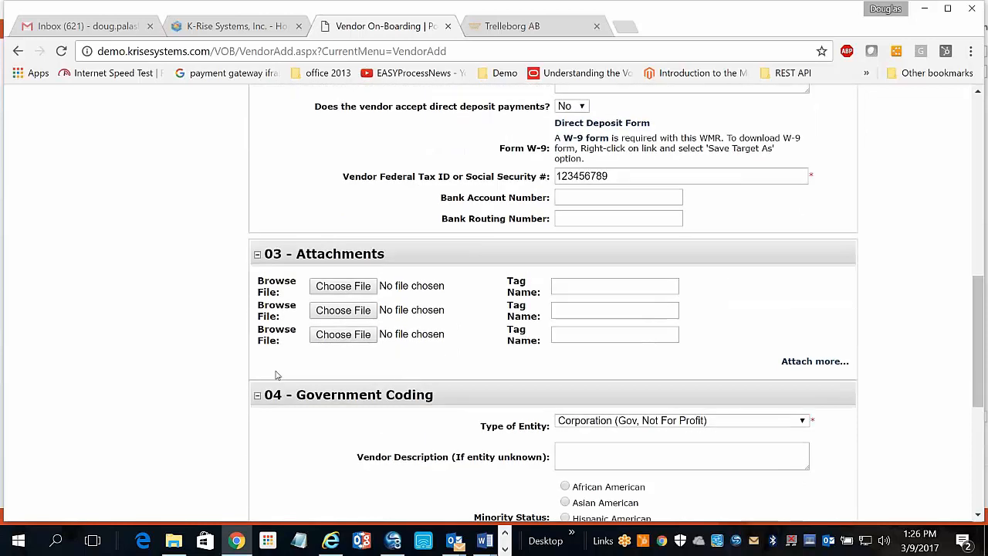
Attach EASYCommerce REST API.xlsx as the first file and tag it 'Vendor Cert. of Conformance'.
{"action": "left_click", "coordinate": [333, 288]}
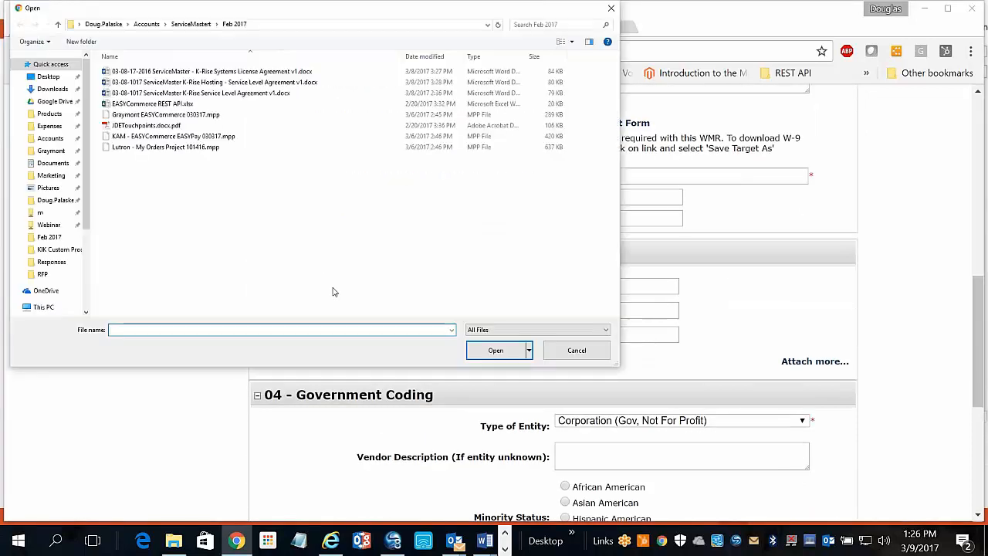
{"action": "double_click", "coordinate": [146, 105]}
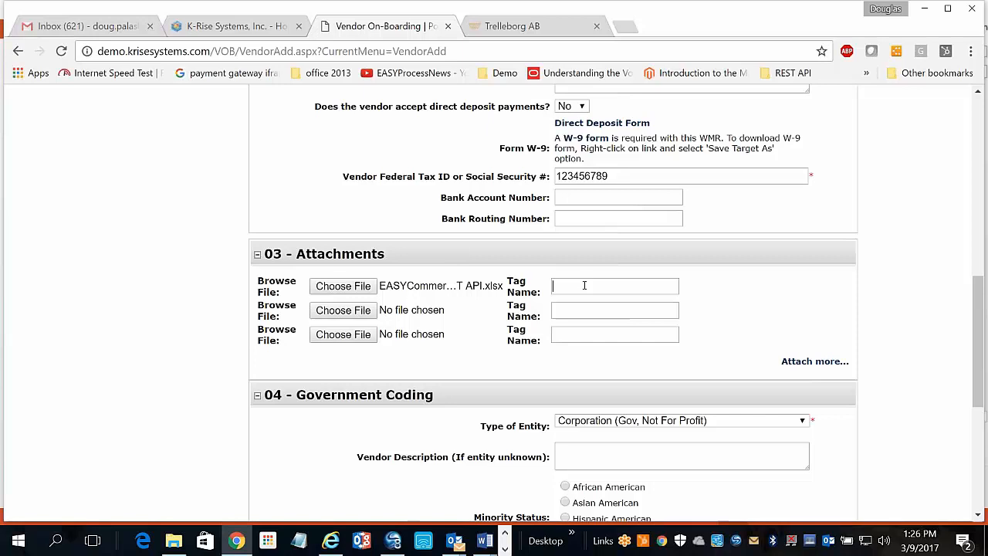
{"action": "left_click", "coordinate": [584, 285]}
{"action": "type", "text": "Vendor"}
{"action": "type", "text": " Cert. of P"}
{"action": "type", "text": "erformanc"}
{"action": "key", "text": "BackSpace"}
{"action": "key", "text": "BackSpace"}
{"action": "key", "text": "BackSpace"}
{"action": "key", "text": "BackSpace"}
{"action": "key", "text": "BackSpace"}
{"action": "key", "text": "BackSpace"}
{"action": "key", "text": "BackSpace"}
{"action": "key", "text": "BackSpace"}
{"action": "key", "text": "BackSpace"}
{"action": "key", "text": "BackSpace"}
{"action": "type", "text": "Conf"}
{"action": "key", "text": "BackSpace"}
{"action": "key", "text": "BackSpace"}
{"action": "key", "text": "BackSpace"}
{"action": "key", "text": "BackSpace"}
{"action": "type", "text": "Conformance"}
{"action": "key", "text": "Home"}
{"action": "left_click", "coordinate": [815, 363]}
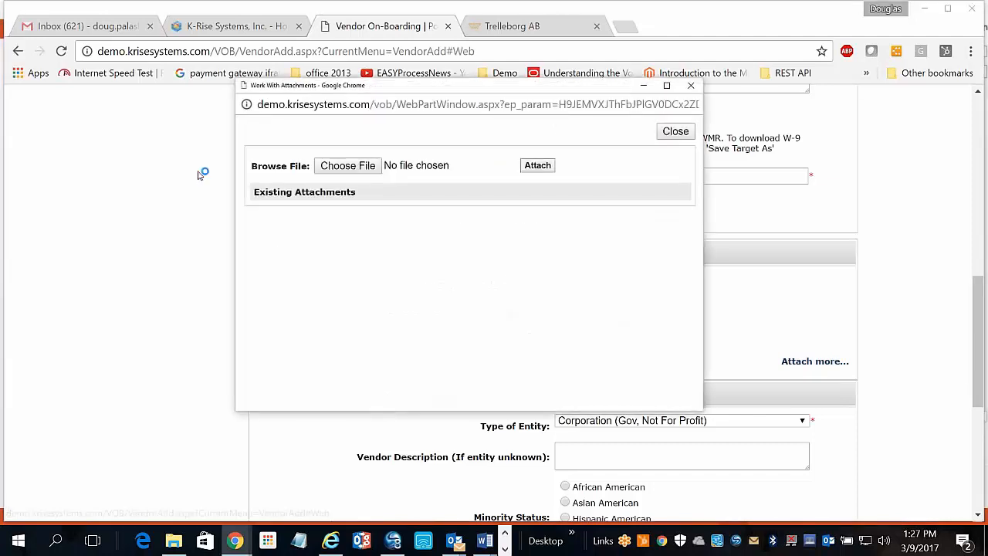
{"action": "left_click", "coordinate": [668, 133]}
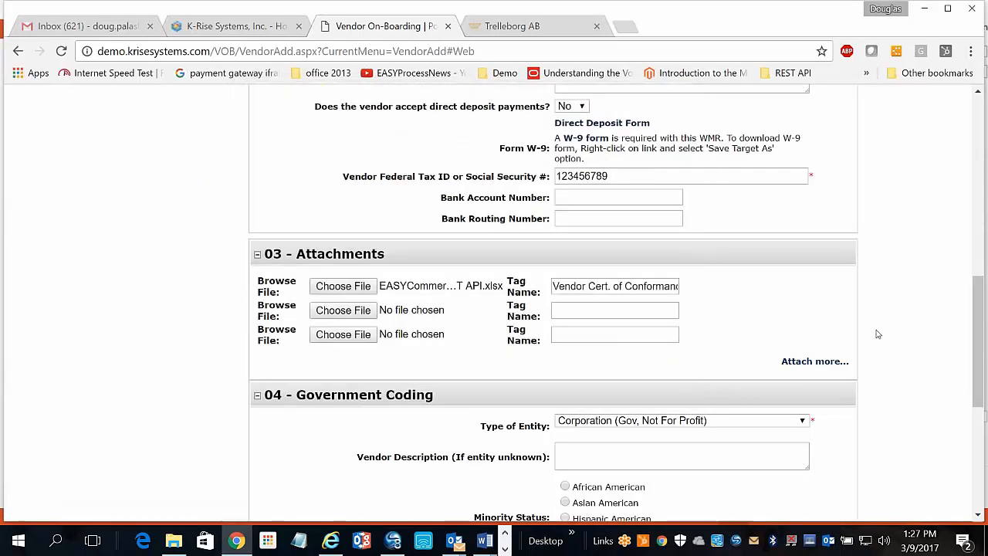
{"action": "scroll", "coordinate": [818, 327], "scroll_direction": "down", "scroll_amount": 3}
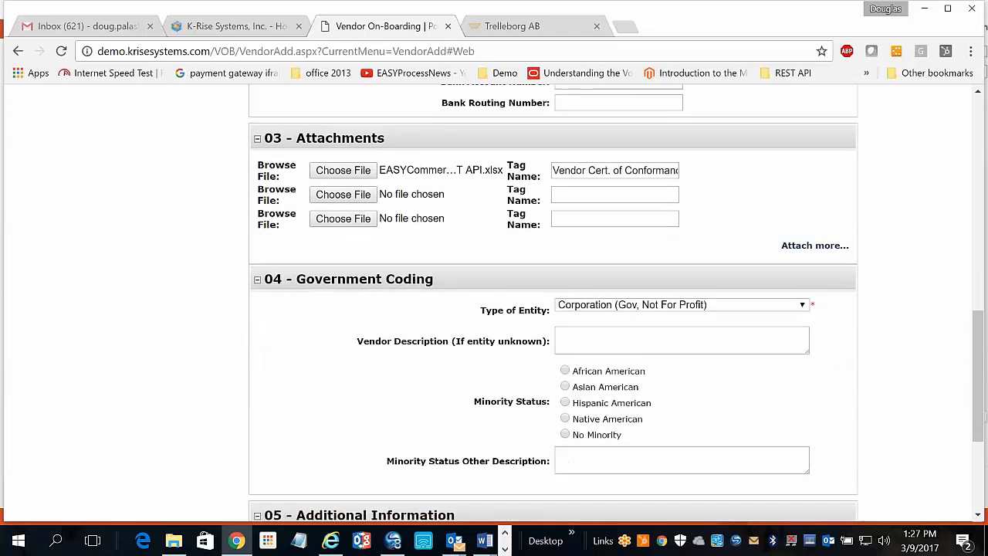
{"action": "scroll", "coordinate": [553, 309], "scroll_direction": "down", "scroll_amount": 3}
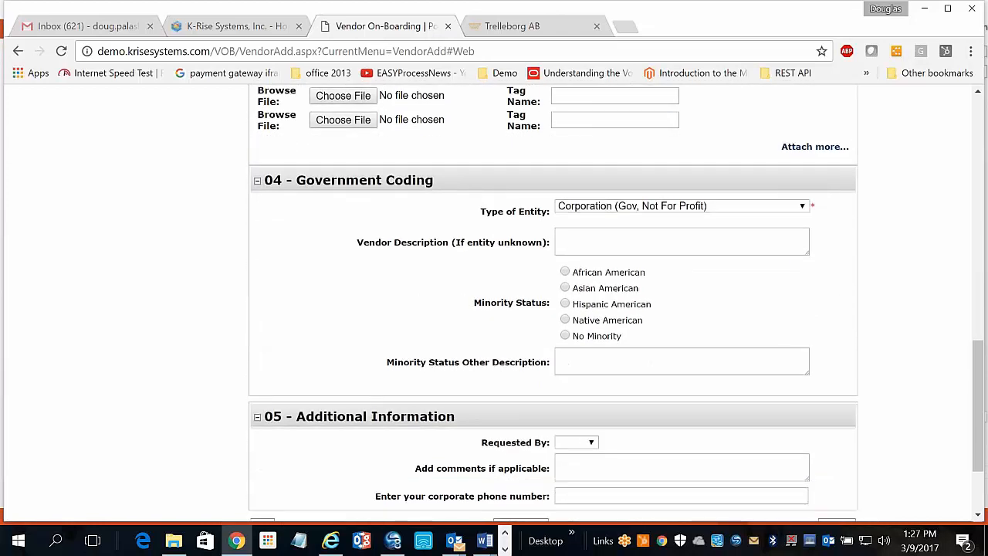
Set Type of Entity to Sole Proprietor/Individual in section 04, then review the filled form.
{"action": "scroll", "coordinate": [552, 308], "scroll_direction": "down", "scroll_amount": 1}
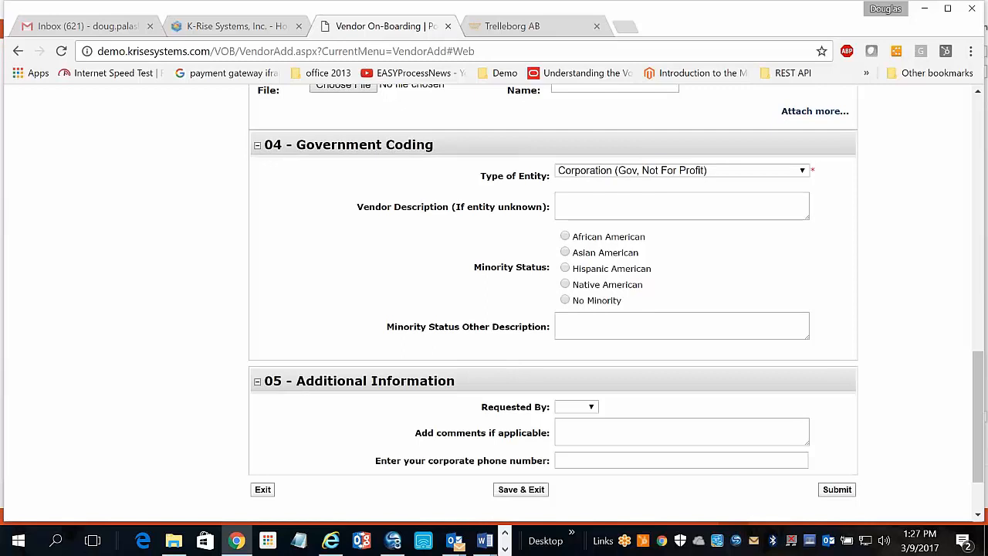
{"action": "scroll", "coordinate": [552, 309], "scroll_direction": "up", "scroll_amount": 2}
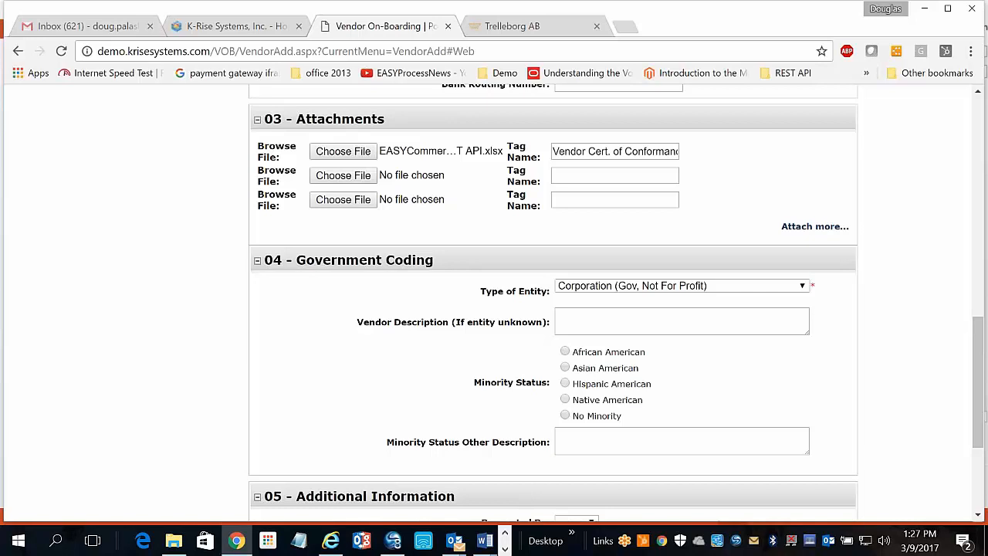
{"action": "left_click", "coordinate": [800, 286]}
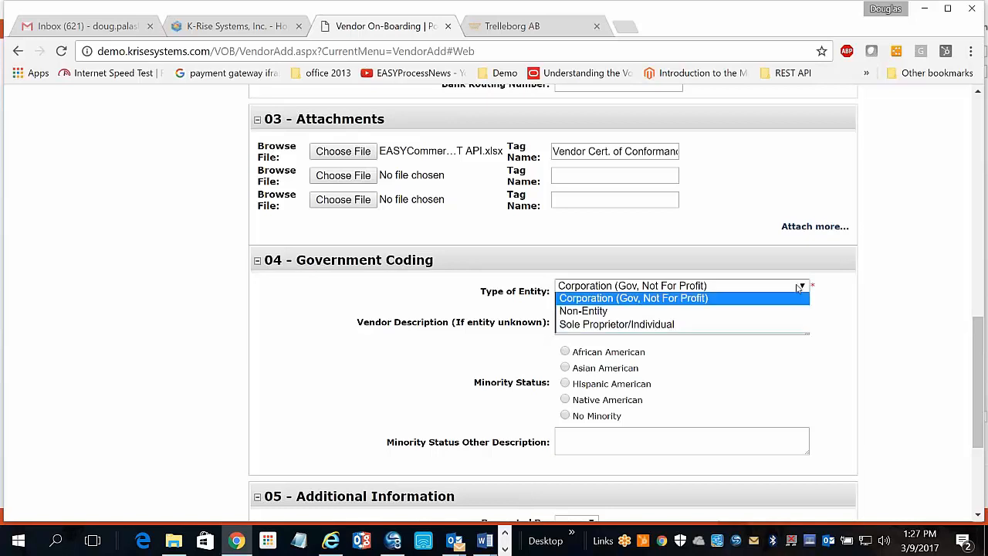
{"action": "left_click", "coordinate": [771, 323]}
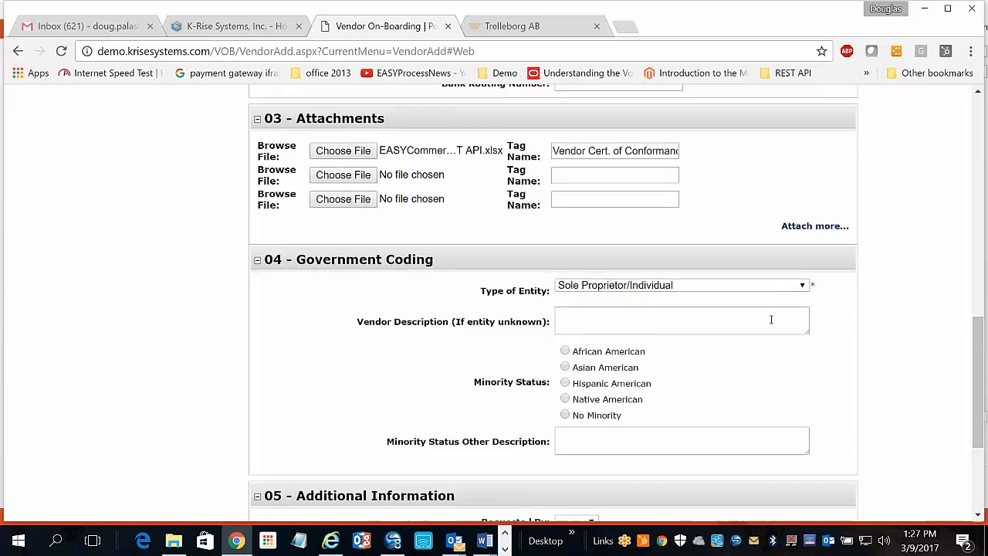
{"action": "scroll", "coordinate": [770, 319], "scroll_direction": "down", "scroll_amount": 5}
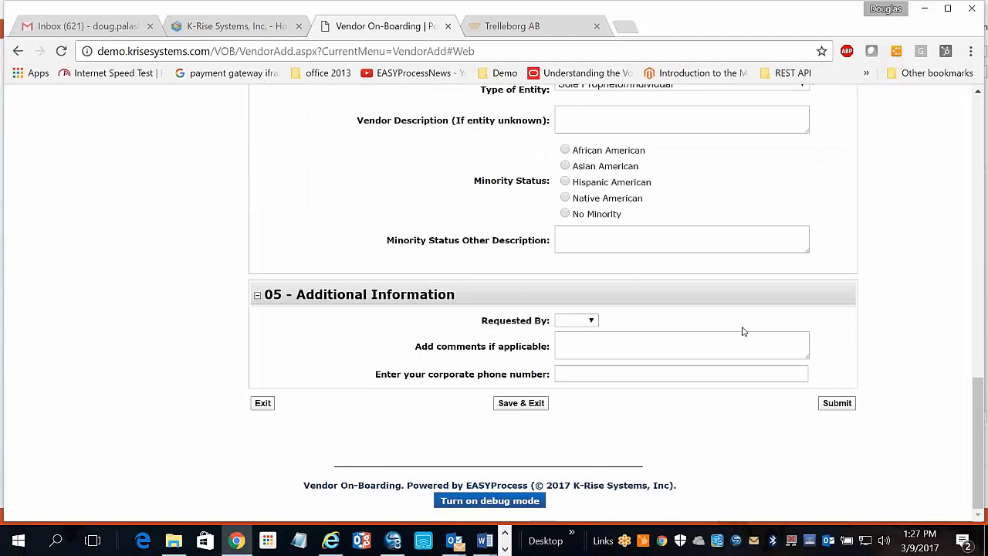
{"action": "scroll", "coordinate": [843, 370], "scroll_direction": "up", "scroll_amount": 4}
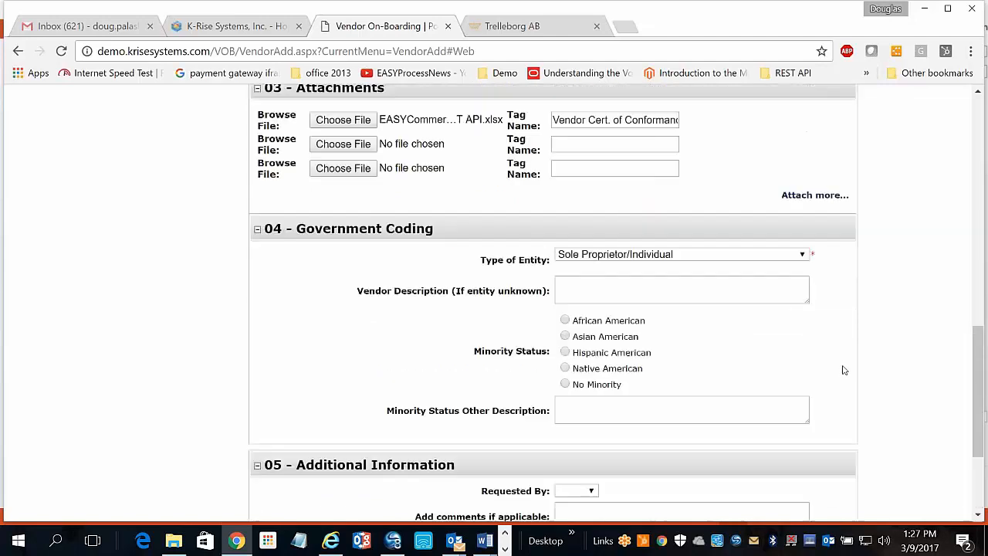
{"action": "scroll", "coordinate": [843, 369], "scroll_direction": "up", "scroll_amount": 10}
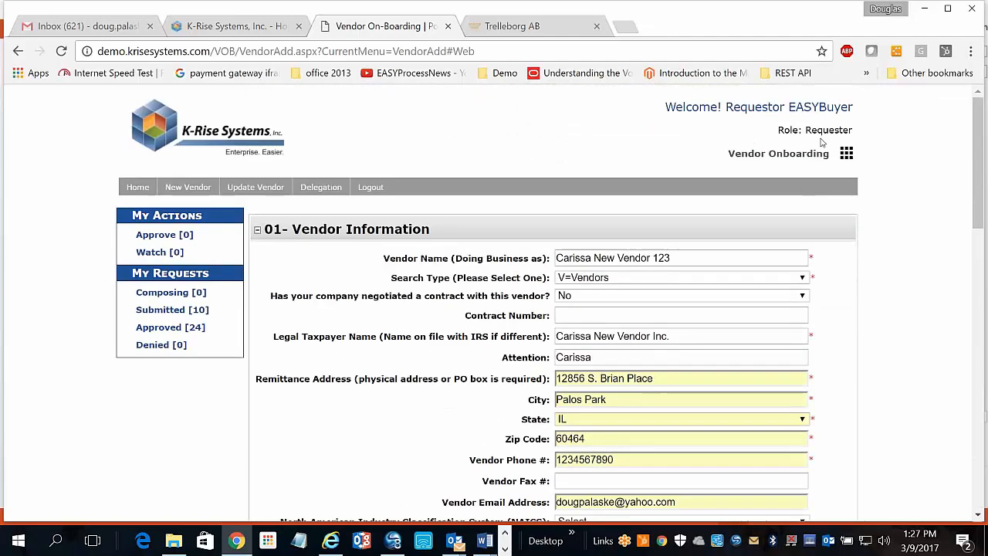
{"action": "scroll", "coordinate": [908, 305], "scroll_direction": "down", "scroll_amount": 12}
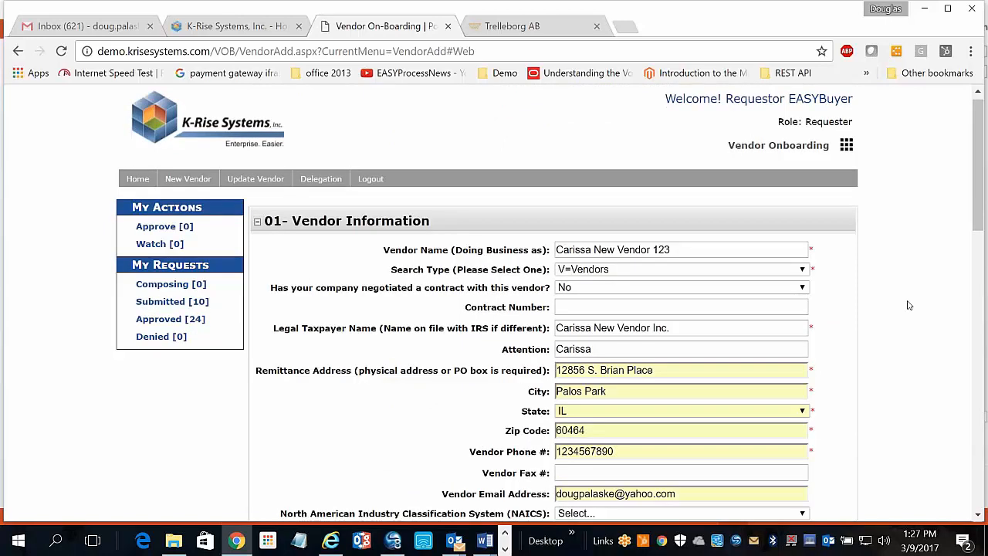
{"action": "scroll", "coordinate": [908, 305], "scroll_direction": "down", "scroll_amount": 1}
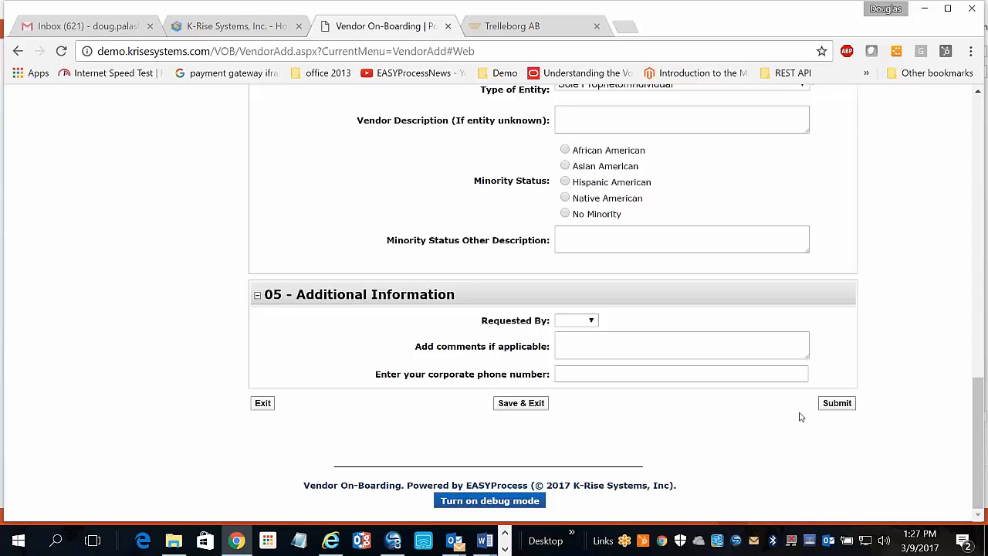
Submit the vendor request and acknowledge the sent-for-approval confirmation.
{"action": "left_click", "coordinate": [835, 406]}
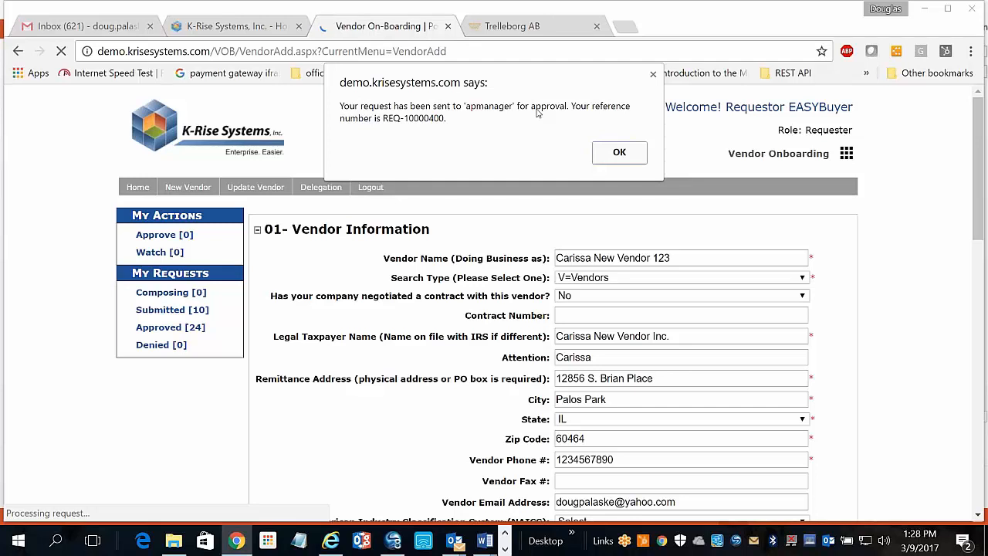
{"action": "left_click", "coordinate": [608, 155]}
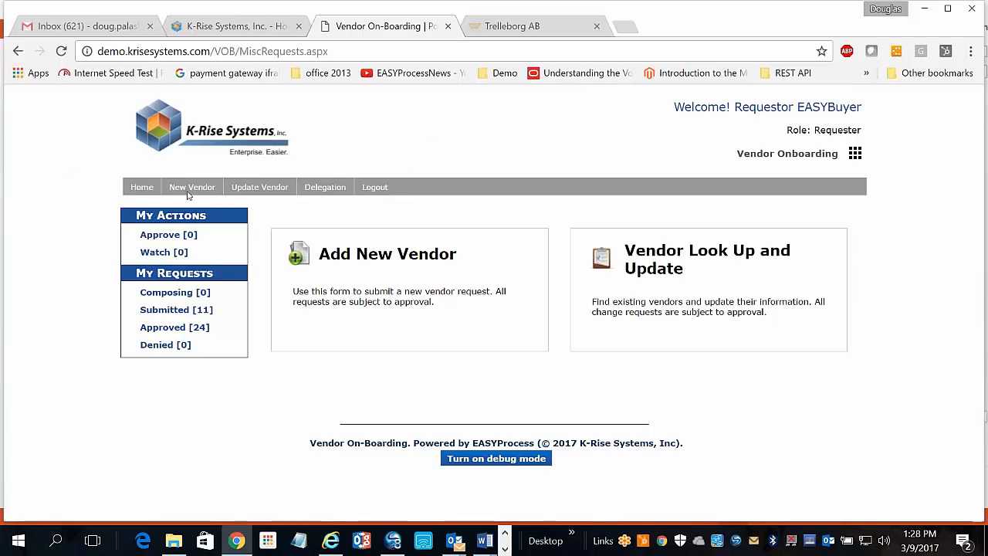
Visit the Update Vendor and Delegation pages, then log out of the requester account.
{"action": "left_click", "coordinate": [259, 187]}
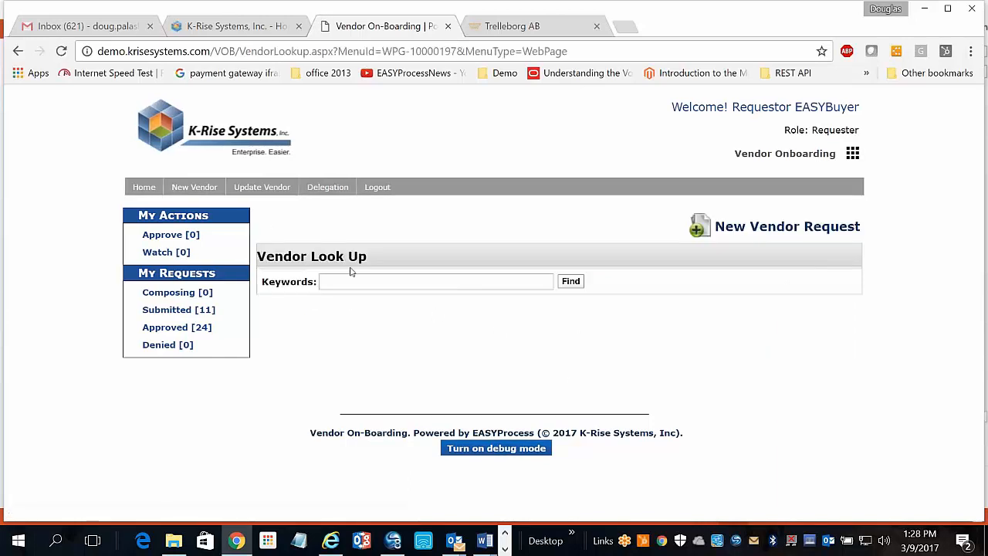
{"action": "left_click", "coordinate": [328, 189]}
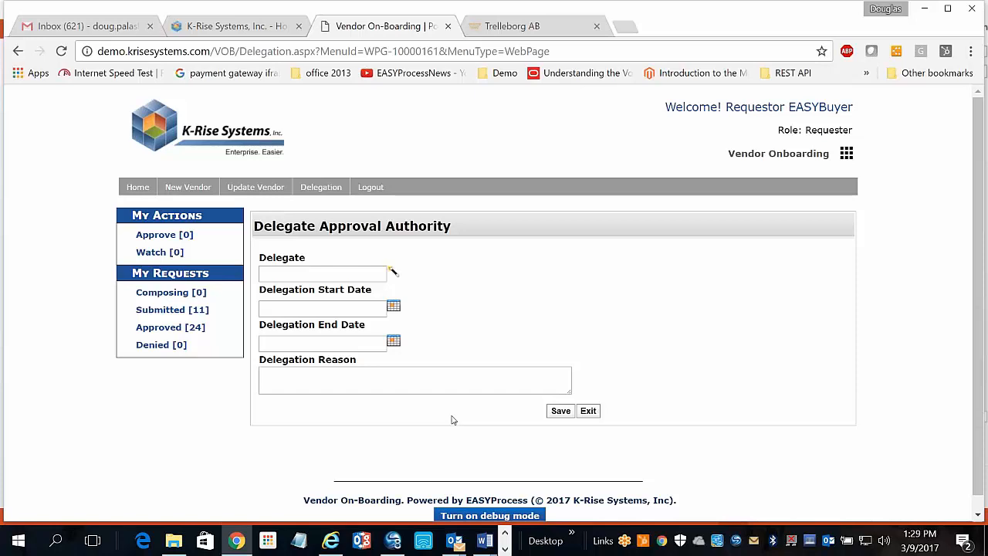
{"action": "left_click", "coordinate": [371, 188]}
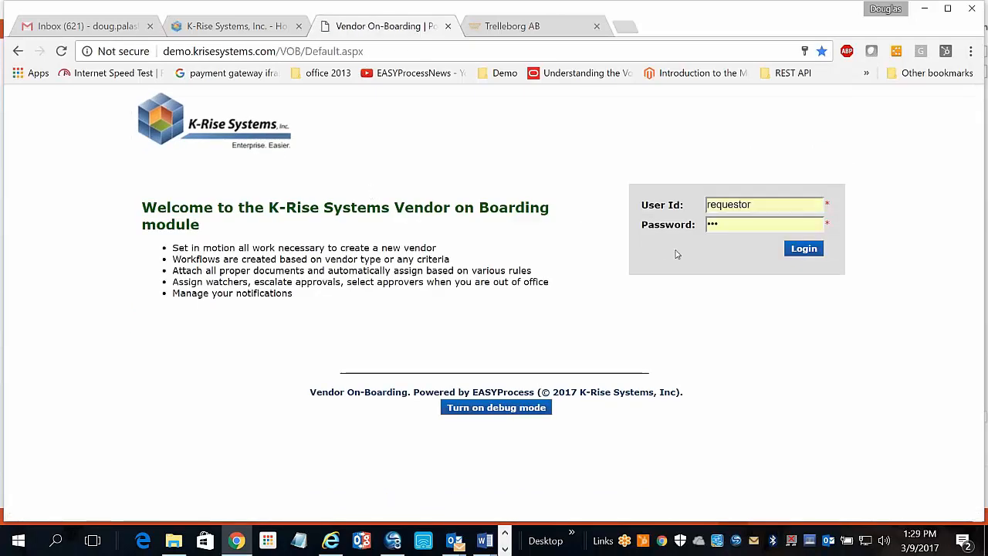
Sign in to the portal as the AP manager using the saved login.
{"action": "double_click", "coordinate": [759, 202]}
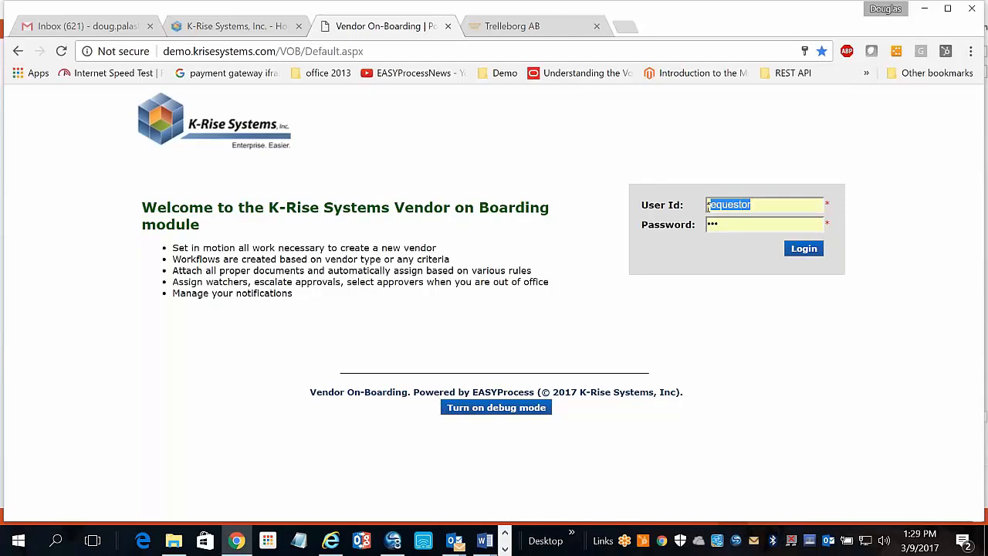
{"action": "type", "text": "apm"}
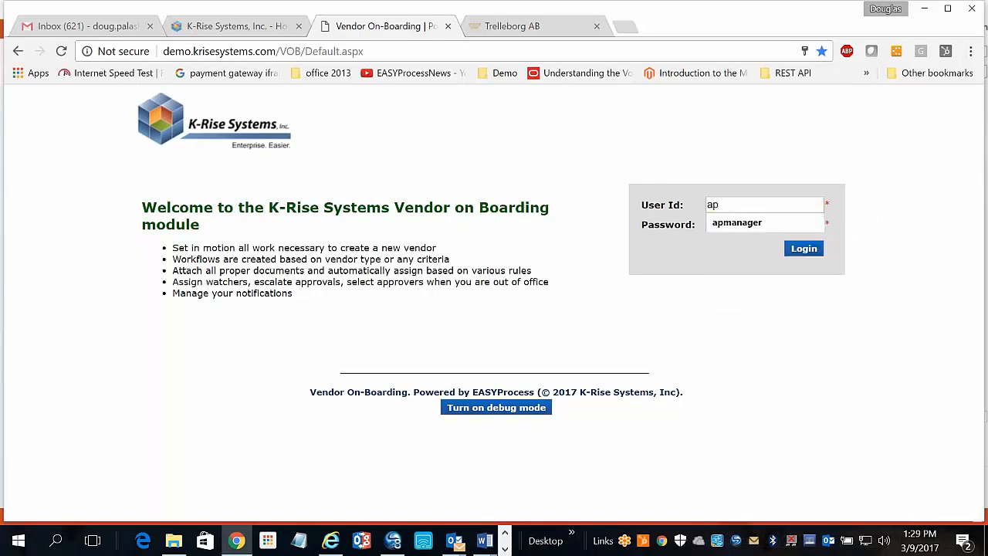
{"action": "key", "text": "Down"}
{"action": "key", "text": "Return"}
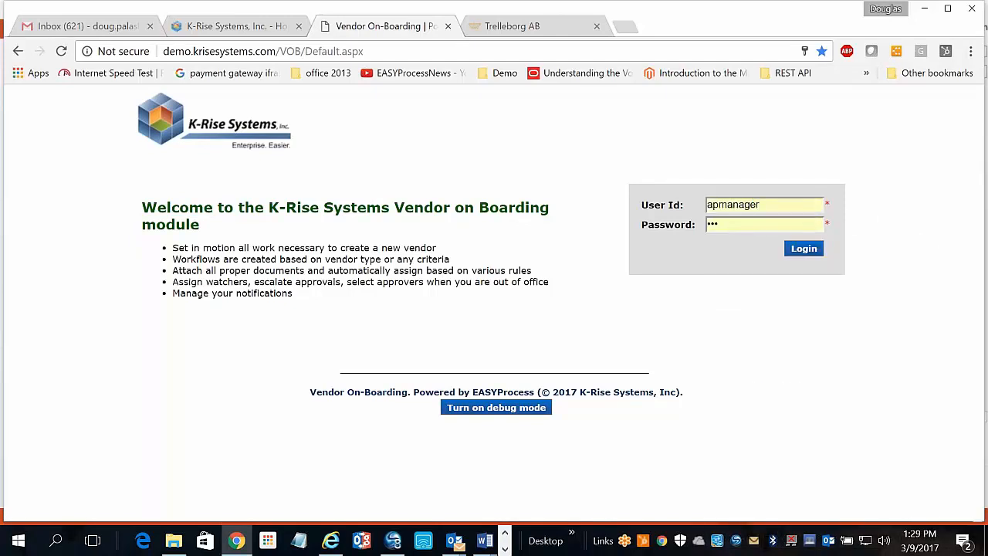
{"action": "left_click", "coordinate": [810, 253]}
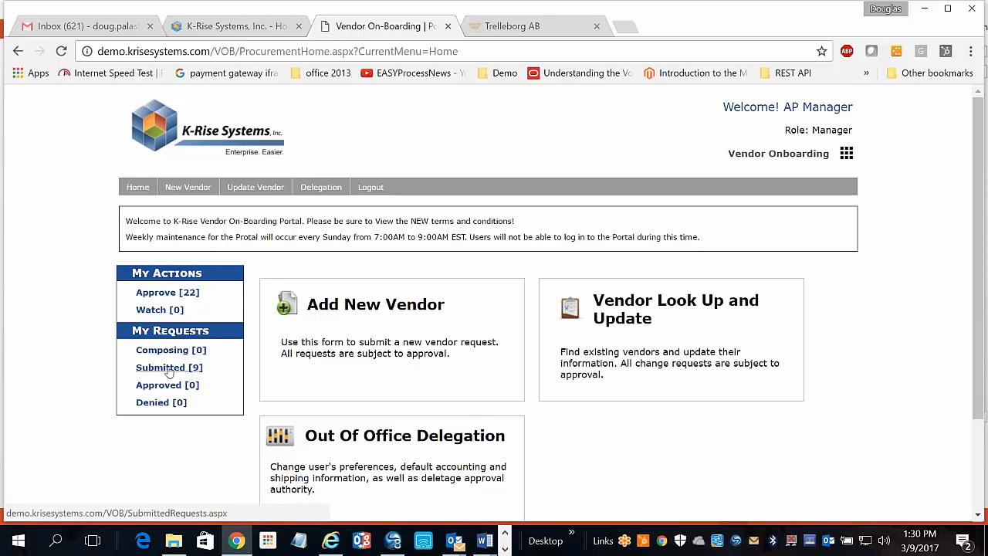
From the 22 requests awaiting approval, open the topmost new vendor request for review.
{"action": "left_click", "coordinate": [166, 294]}
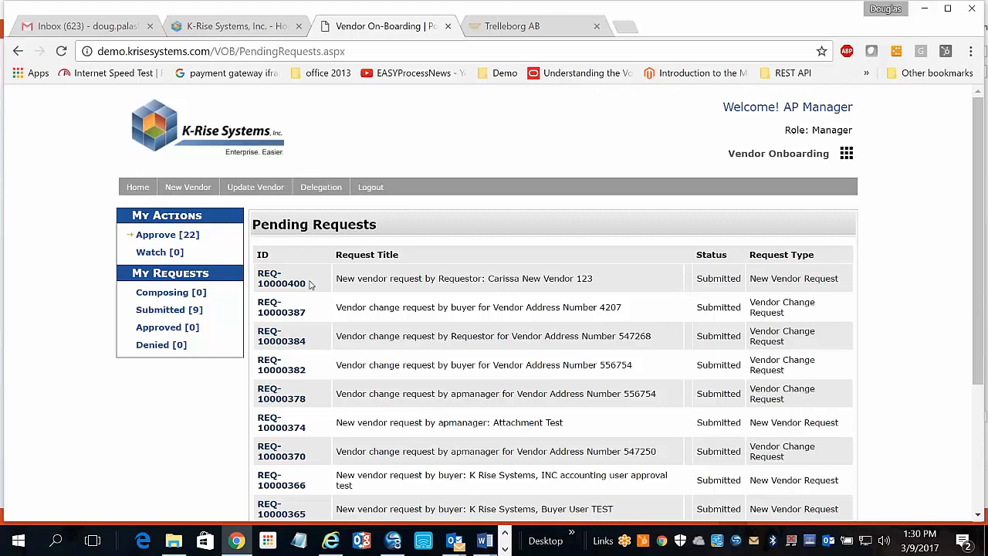
{"action": "left_click", "coordinate": [276, 279]}
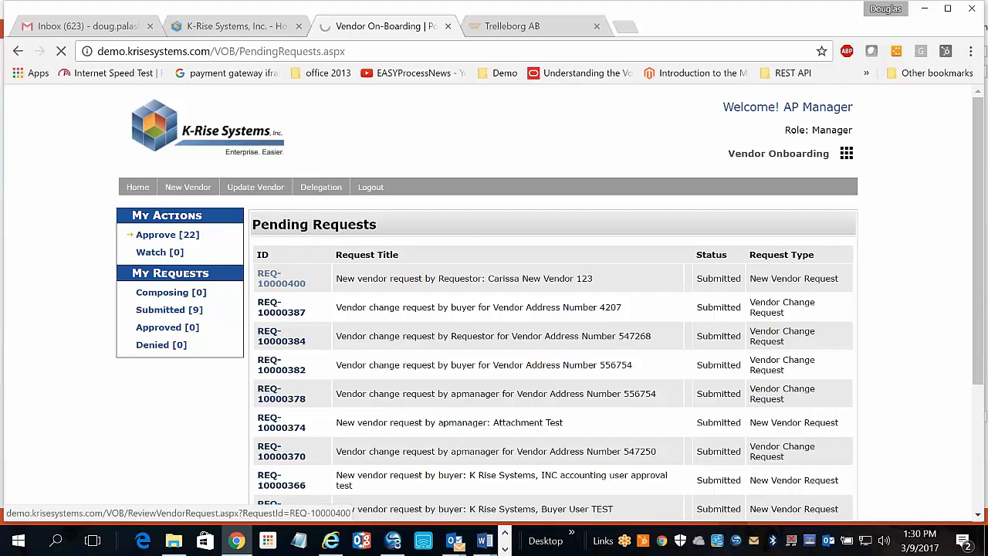
{"action": "scroll", "coordinate": [550, 309], "scroll_direction": "down", "scroll_amount": 3}
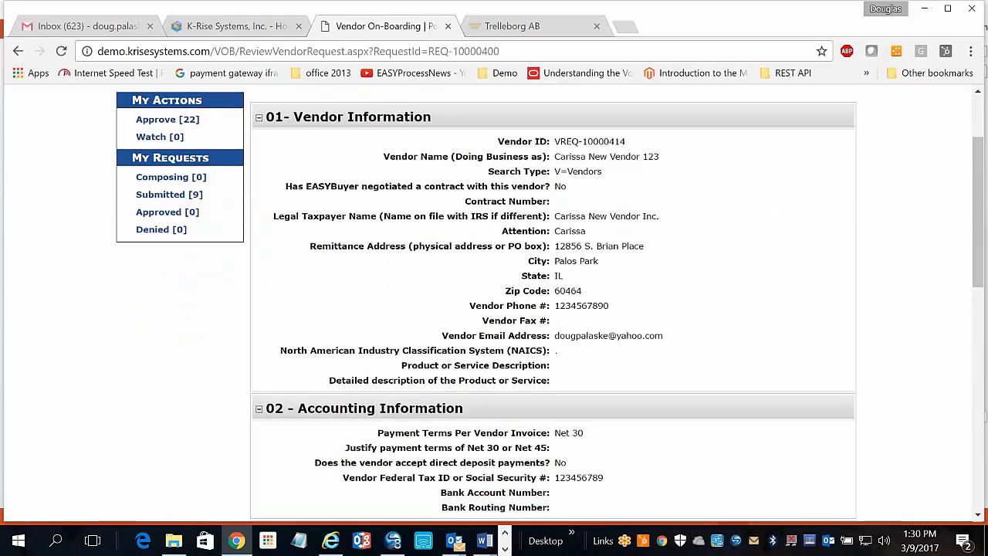
{"action": "scroll", "coordinate": [846, 432], "scroll_direction": "up", "scroll_amount": 3}
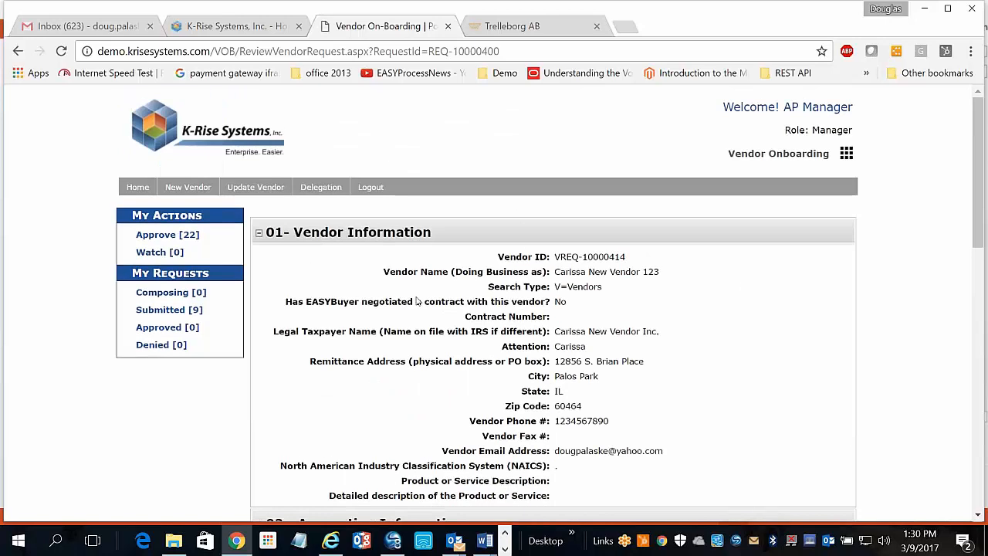
{"action": "scroll", "coordinate": [461, 460], "scroll_direction": "down", "scroll_amount": 4}
{"action": "scroll", "coordinate": [462, 461], "scroll_direction": "down", "scroll_amount": 1}
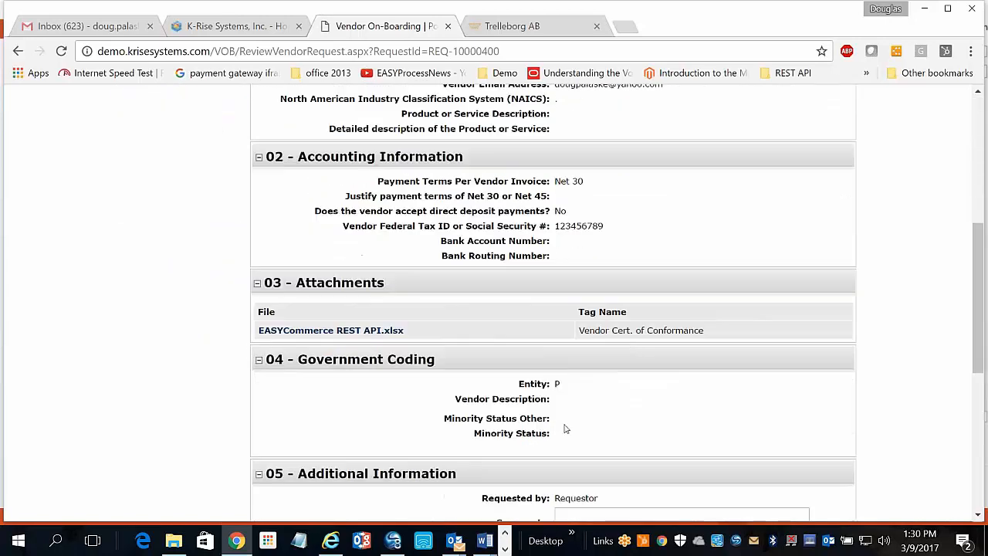
{"action": "scroll", "coordinate": [562, 255], "scroll_direction": "down", "scroll_amount": 4}
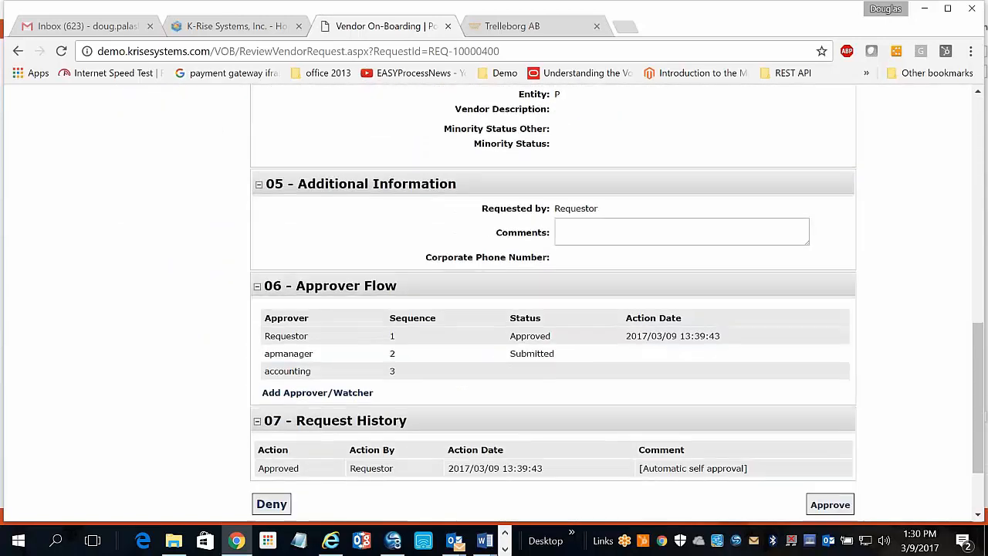
{"action": "scroll", "coordinate": [252, 280], "scroll_direction": "down", "scroll_amount": 1}
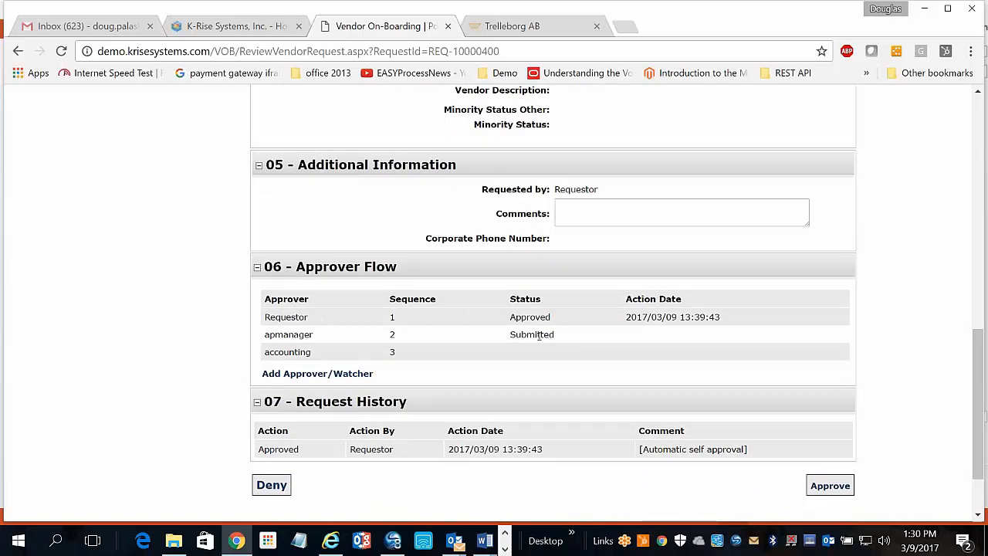
{"action": "scroll", "coordinate": [539, 336], "scroll_direction": "down", "scroll_amount": 1}
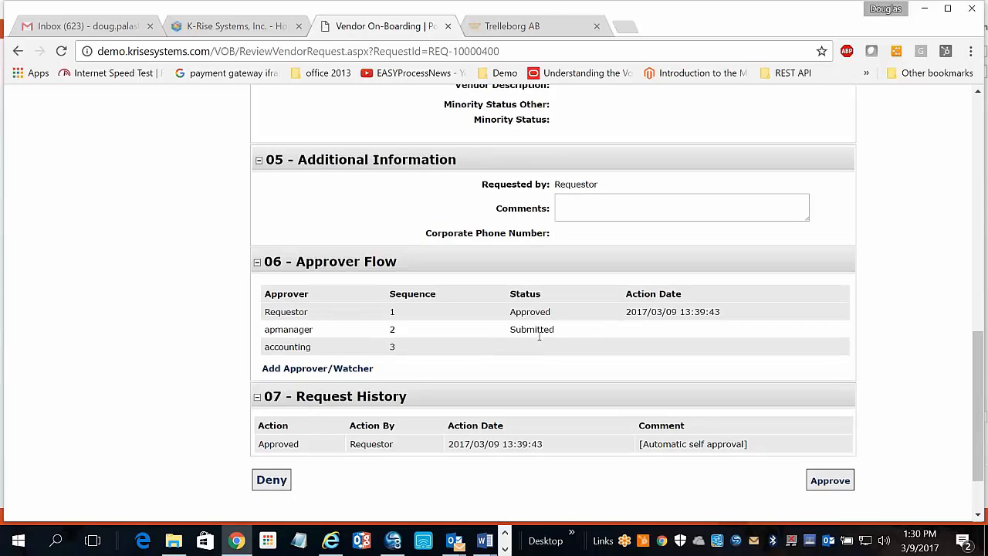
{"action": "scroll", "coordinate": [539, 337], "scroll_direction": "down", "scroll_amount": 1}
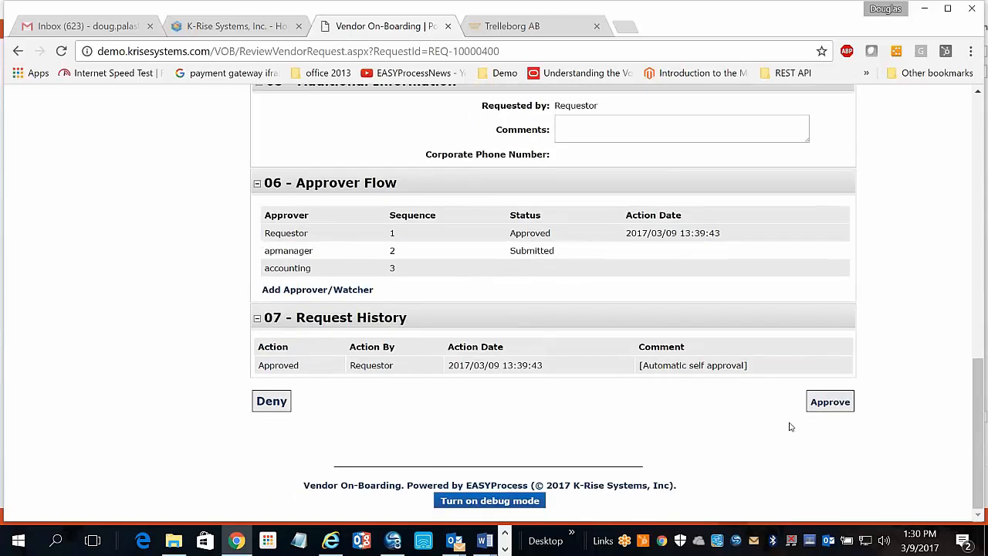
{"action": "scroll", "coordinate": [789, 425], "scroll_direction": "up", "scroll_amount": 3}
{"action": "scroll", "coordinate": [789, 425], "scroll_direction": "down", "scroll_amount": 3}
Approve the new vendor request, sending it to accounting, and log out.
{"action": "left_click", "coordinate": [823, 401]}
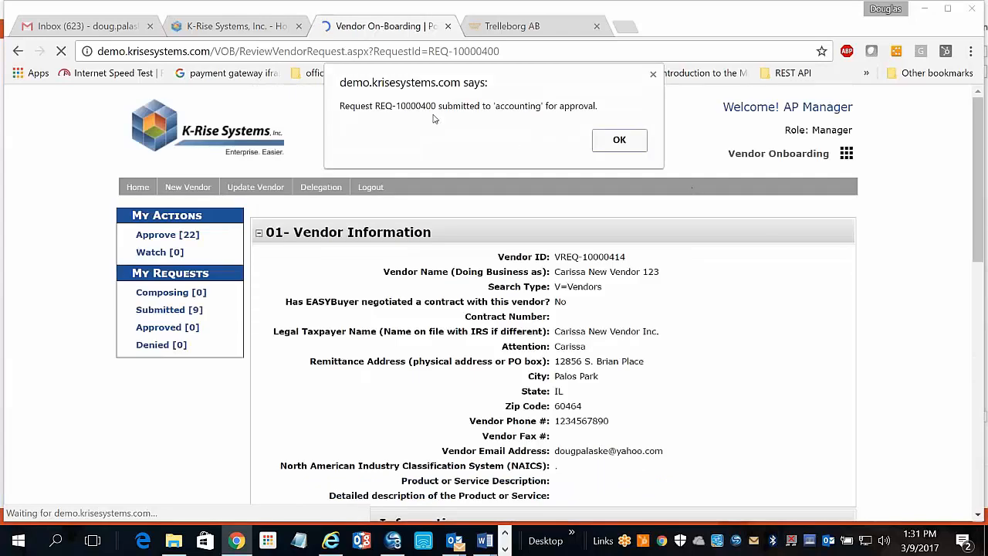
{"action": "left_click", "coordinate": [619, 141]}
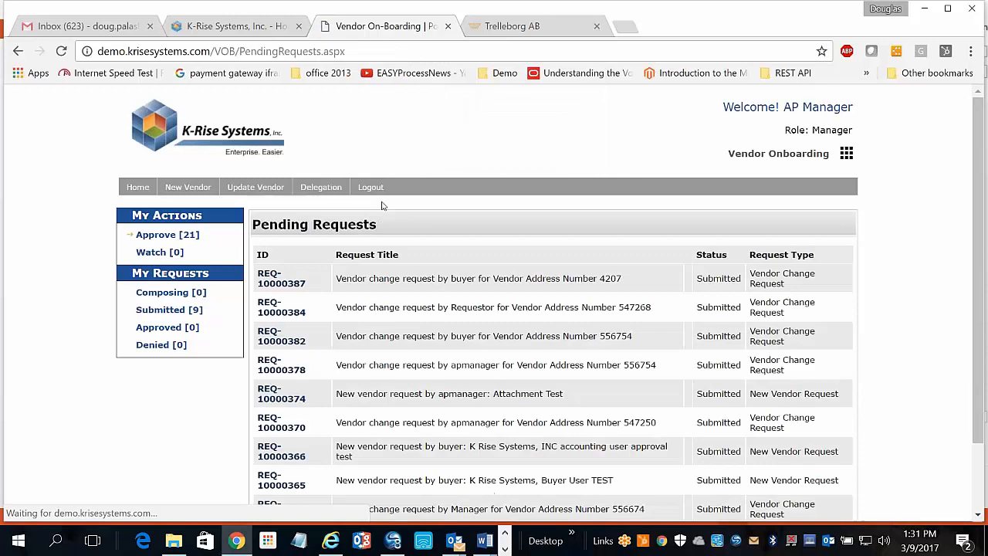
{"action": "left_click", "coordinate": [370, 187]}
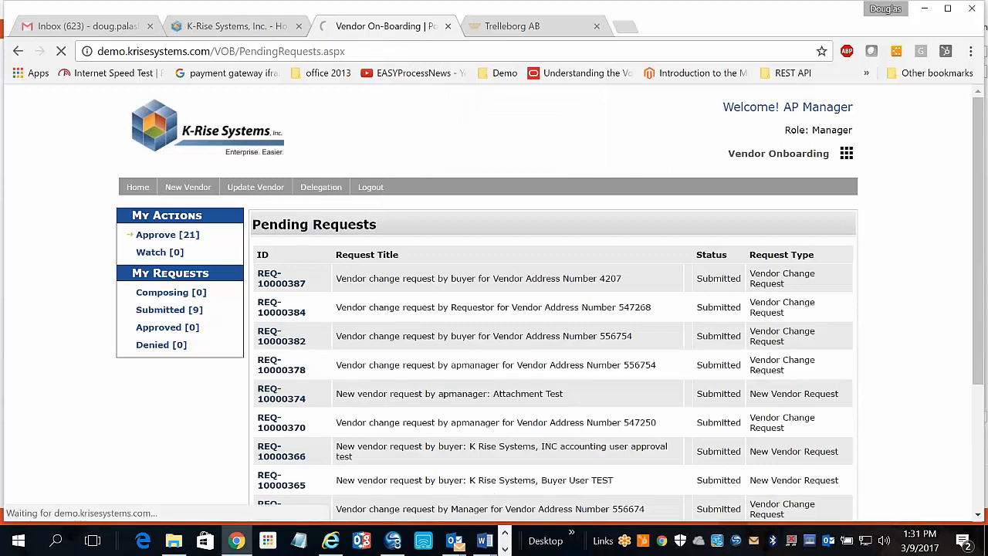
Sign in as the accounting user from the saved logins.
{"action": "double_click", "coordinate": [787, 203]}
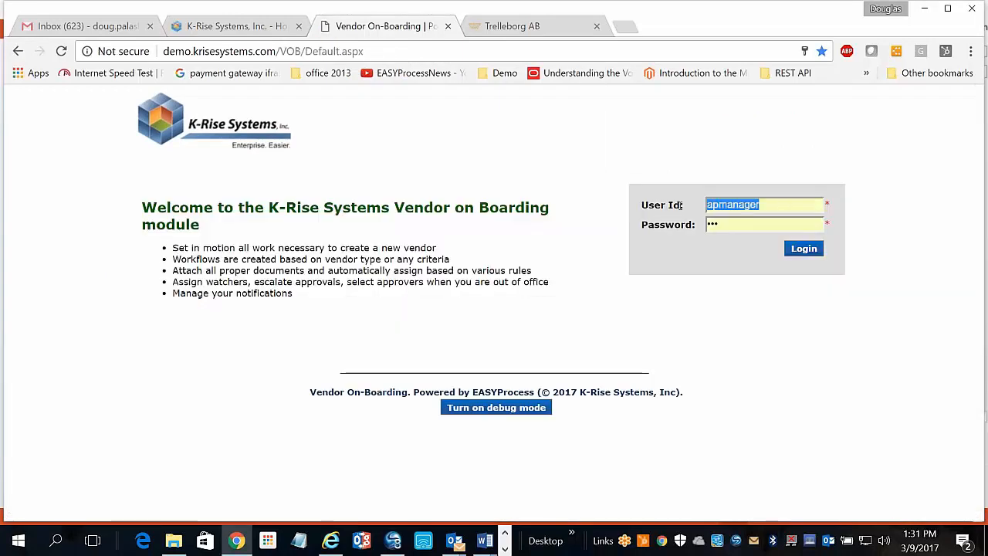
{"action": "type", "text": "acc"}
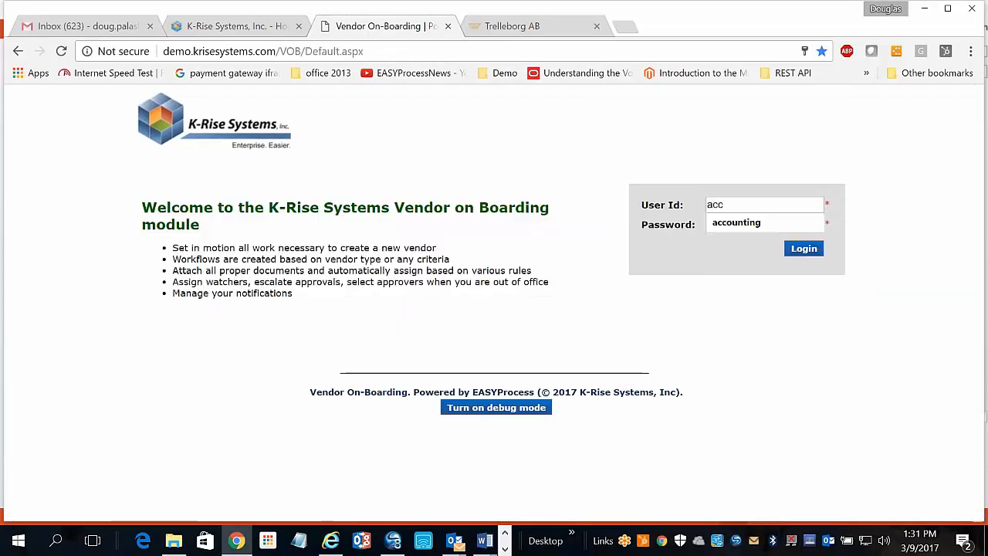
{"action": "left_click", "coordinate": [718, 222]}
{"action": "left_click", "coordinate": [795, 250]}
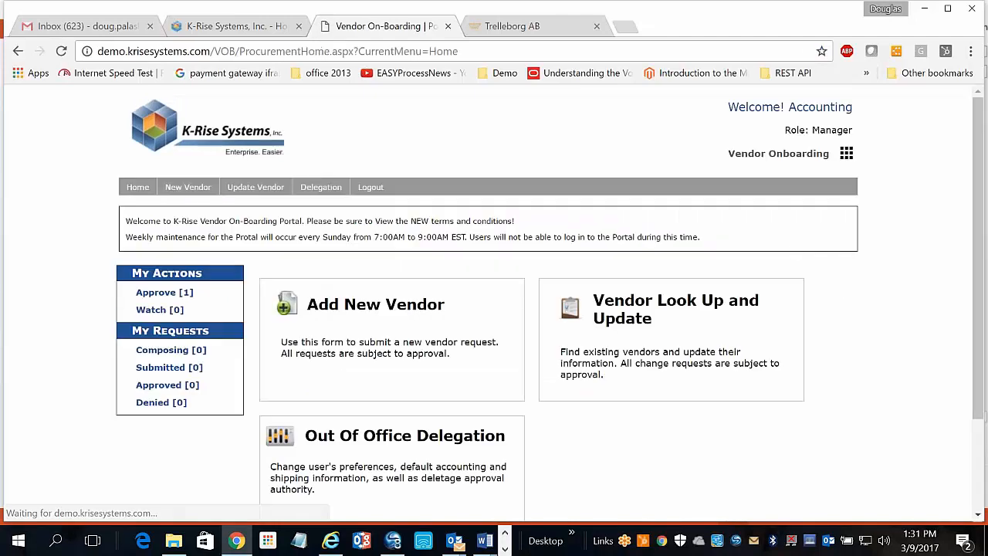
Open pending request REQ-10000400 and review its Vendor Information and form details.
{"action": "left_click", "coordinate": [165, 293]}
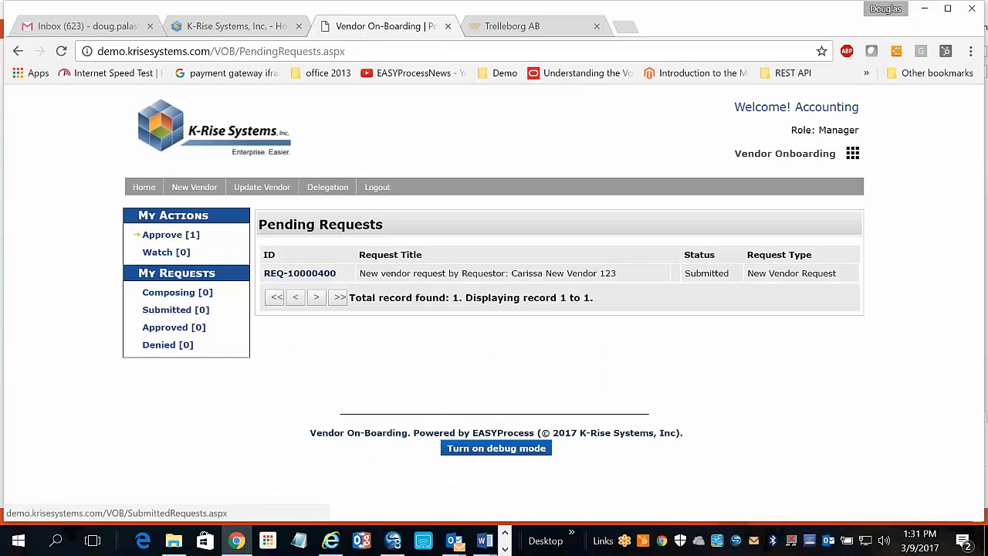
{"action": "left_click", "coordinate": [314, 275]}
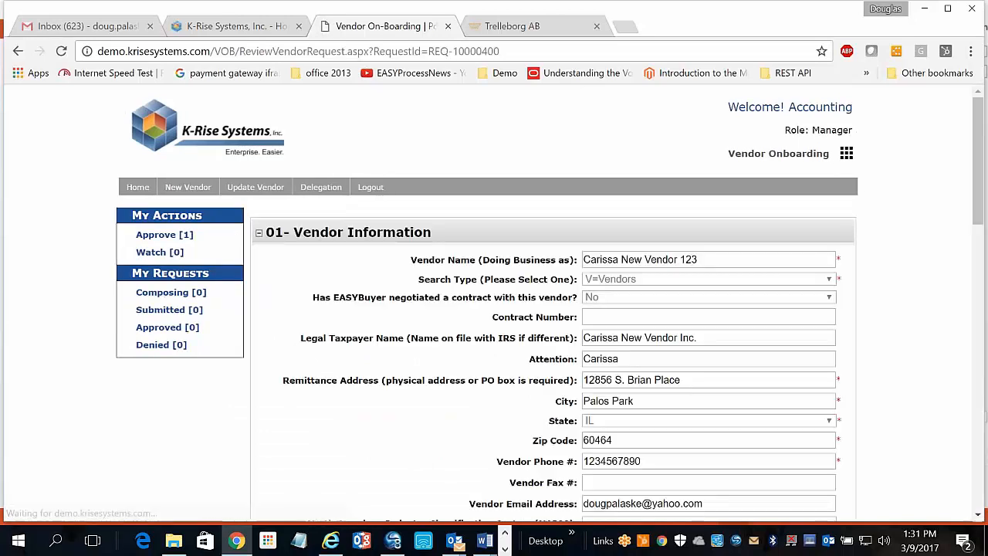
{"action": "scroll", "coordinate": [531, 357], "scroll_direction": "down", "scroll_amount": 1}
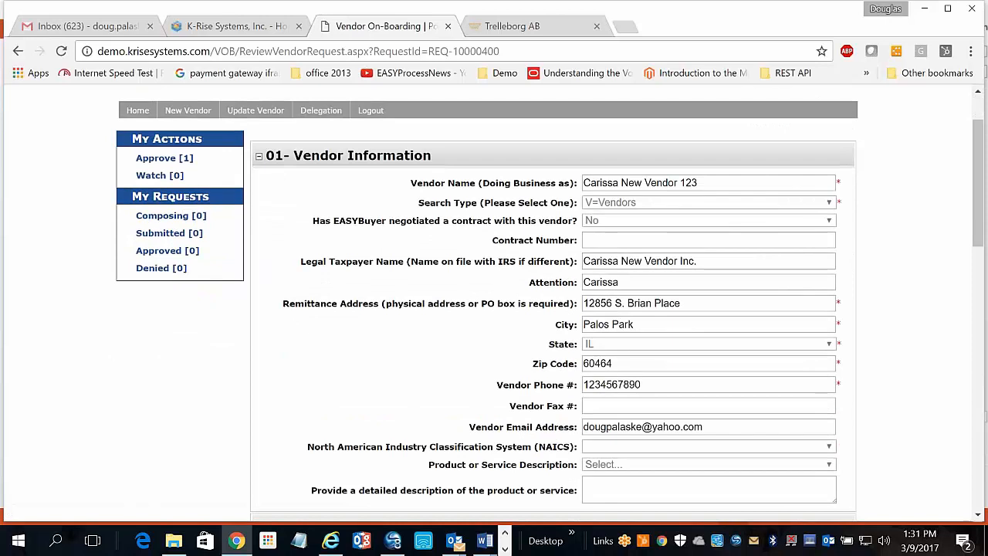
{"action": "scroll", "coordinate": [531, 309], "scroll_direction": "up", "scroll_amount": 1}
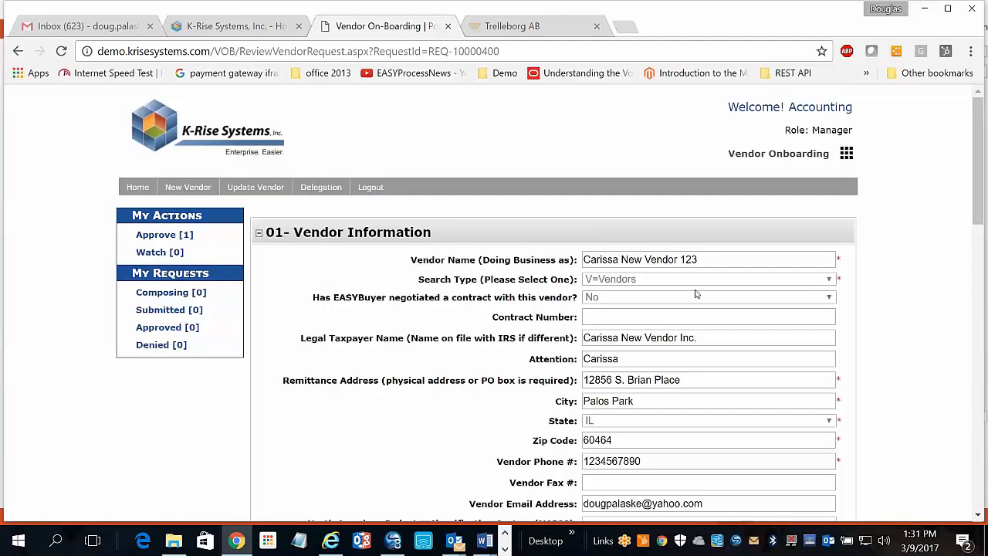
{"action": "left_click_drag", "start_coordinate": [716, 259], "coordinate": [590, 259]}
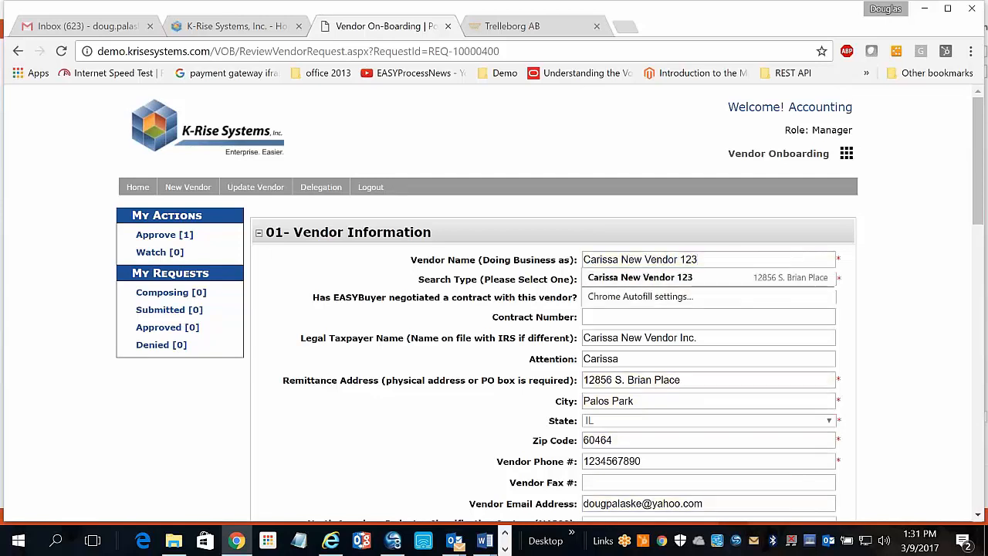
{"action": "left_click", "coordinate": [764, 226]}
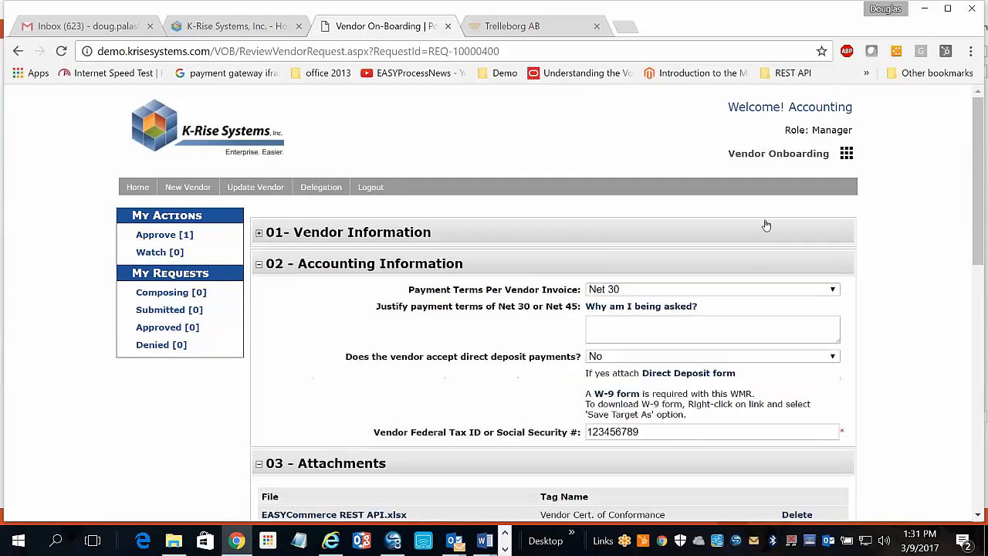
{"action": "left_click", "coordinate": [260, 235]}
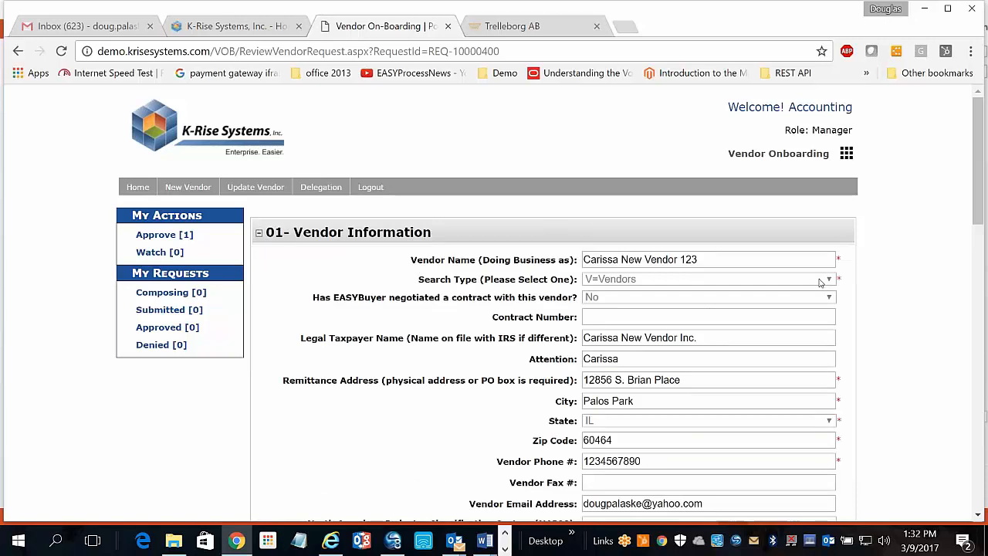
{"action": "scroll", "coordinate": [757, 287], "scroll_direction": "down", "scroll_amount": 2}
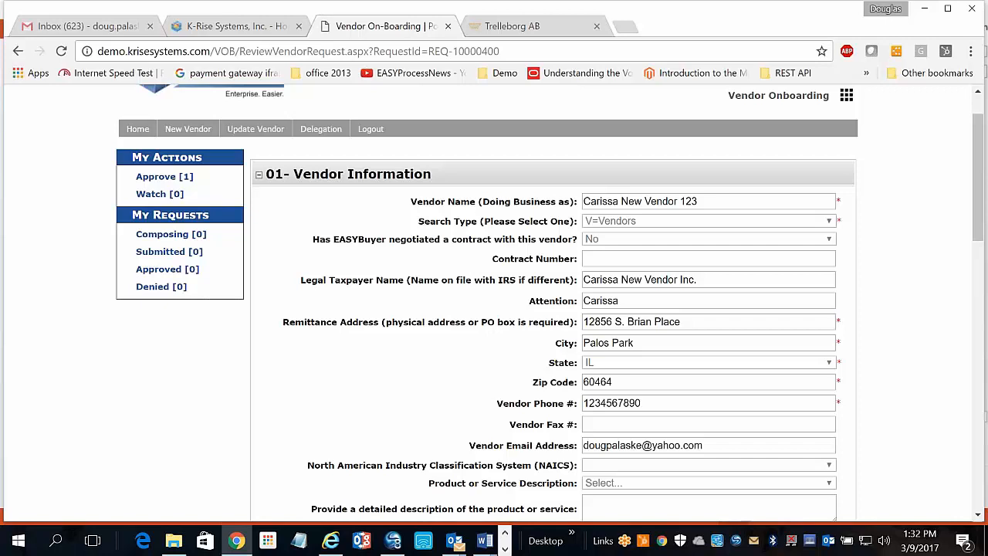
{"action": "scroll", "coordinate": [549, 302], "scroll_direction": "down", "scroll_amount": 1}
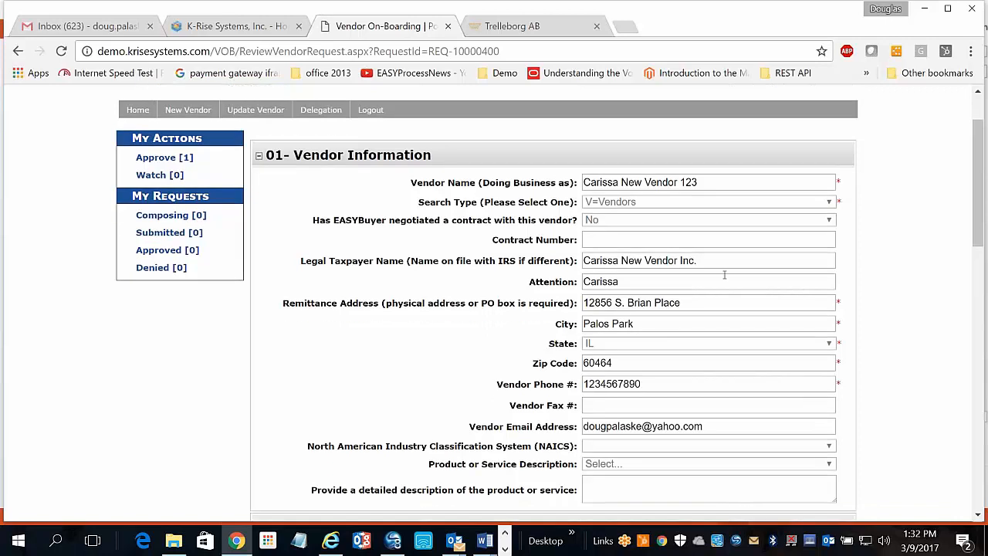
{"action": "scroll", "coordinate": [651, 349], "scroll_direction": "down", "scroll_amount": 1}
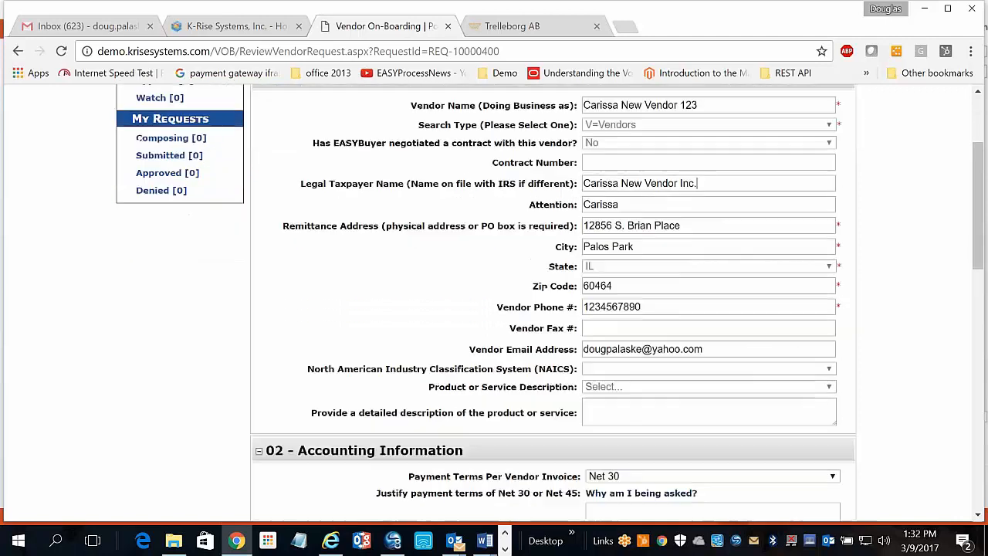
{"action": "scroll", "coordinate": [651, 349], "scroll_direction": "down", "scroll_amount": 3}
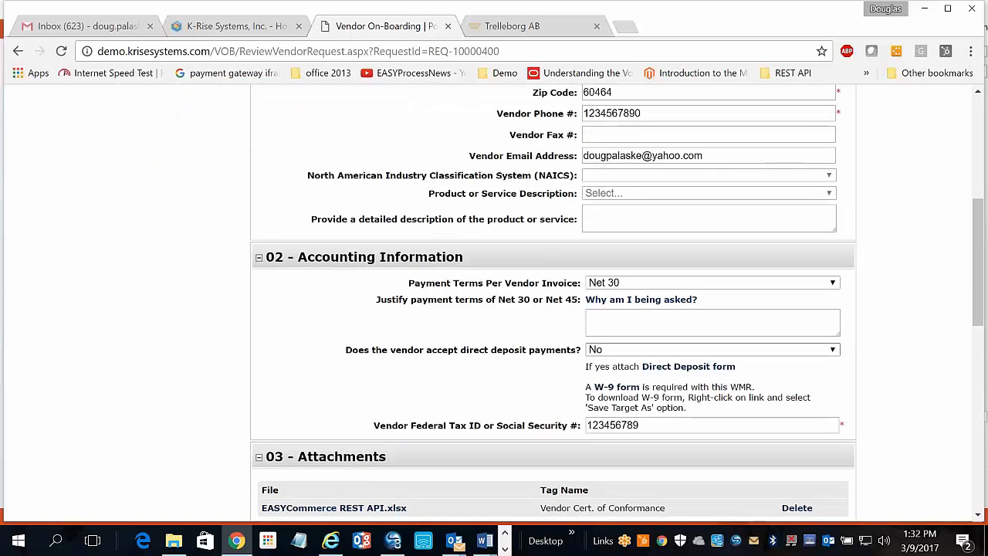
{"action": "scroll", "coordinate": [690, 340], "scroll_direction": "down", "scroll_amount": 2}
{"action": "scroll", "coordinate": [803, 216], "scroll_direction": "up", "scroll_amount": 5}
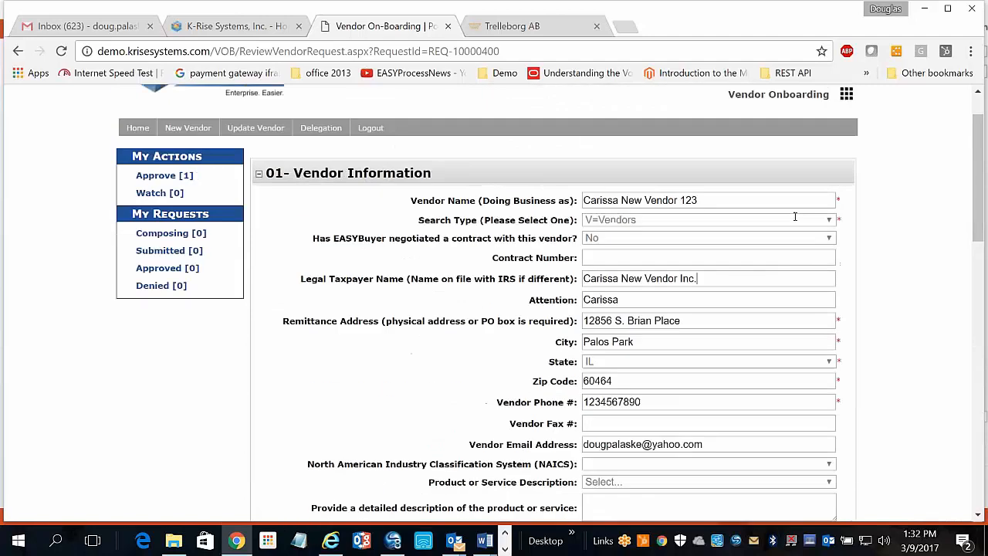
{"action": "scroll", "coordinate": [728, 249], "scroll_direction": "up", "scroll_amount": 1}
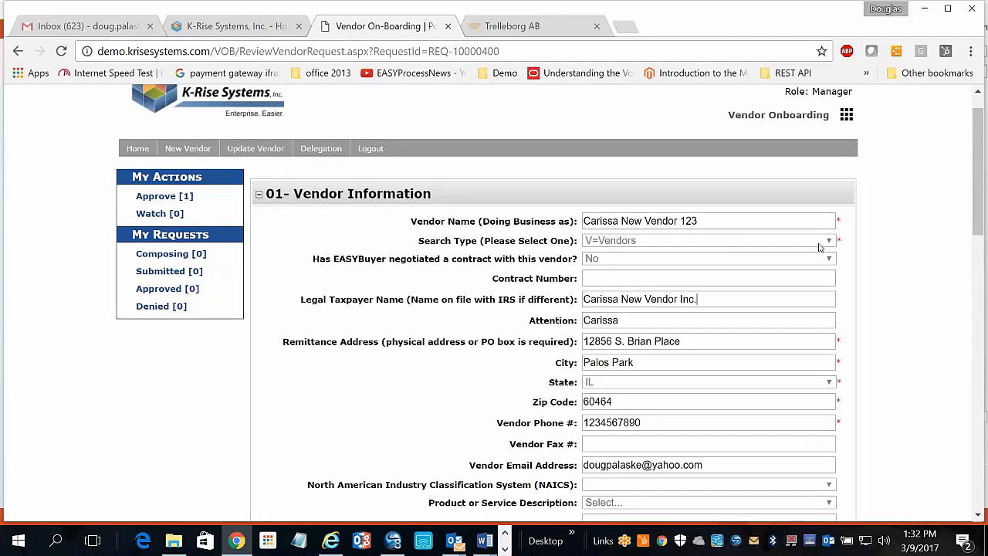
{"action": "scroll", "coordinate": [819, 247], "scroll_direction": "down", "scroll_amount": 4}
Keep Payment Terms at Net 30 and approve the request so the vendor is created in JDE.
{"action": "left_click", "coordinate": [834, 320]}
{"action": "left_click", "coordinate": [834, 323]}
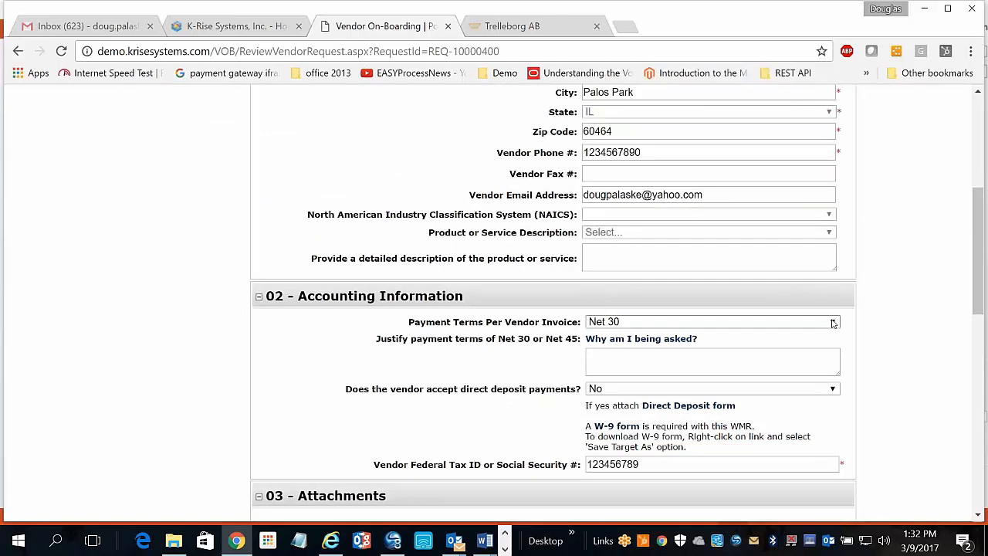
{"action": "scroll", "coordinate": [833, 322], "scroll_direction": "down", "scroll_amount": 3}
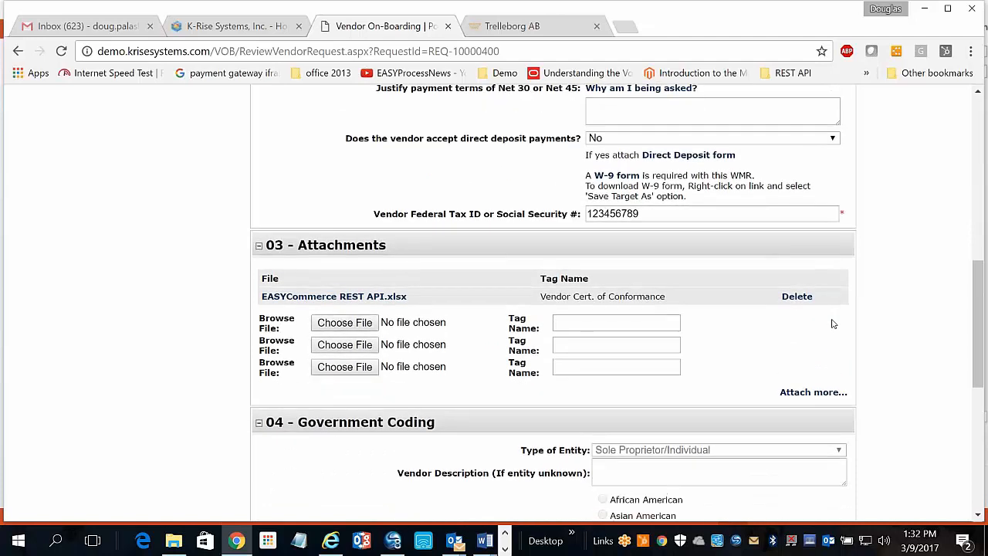
{"action": "scroll", "coordinate": [833, 323], "scroll_direction": "down", "scroll_amount": 4}
{"action": "scroll", "coordinate": [552, 302], "scroll_direction": "down", "scroll_amount": 2}
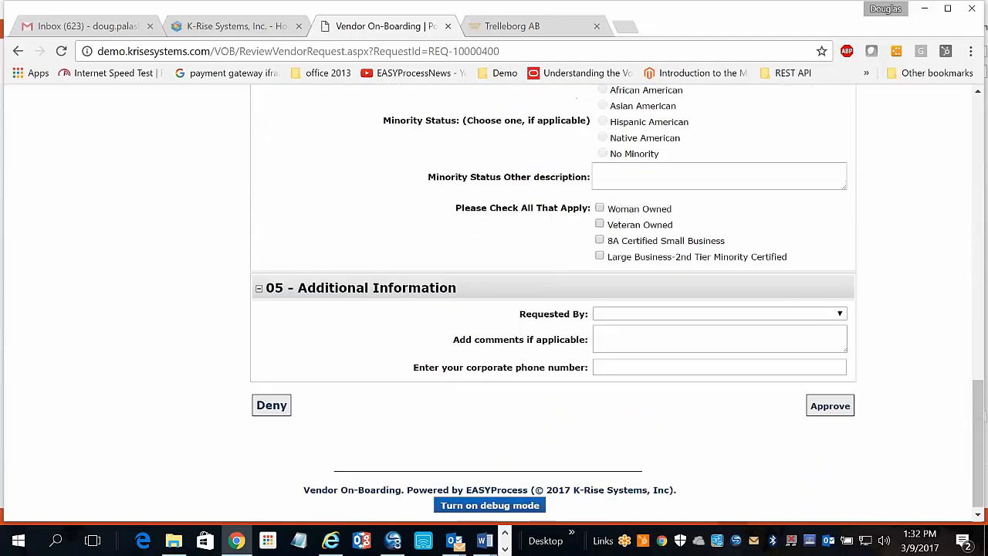
{"action": "scroll", "coordinate": [552, 303], "scroll_direction": "up", "scroll_amount": 3}
{"action": "scroll", "coordinate": [831, 325], "scroll_direction": "down", "scroll_amount": 3}
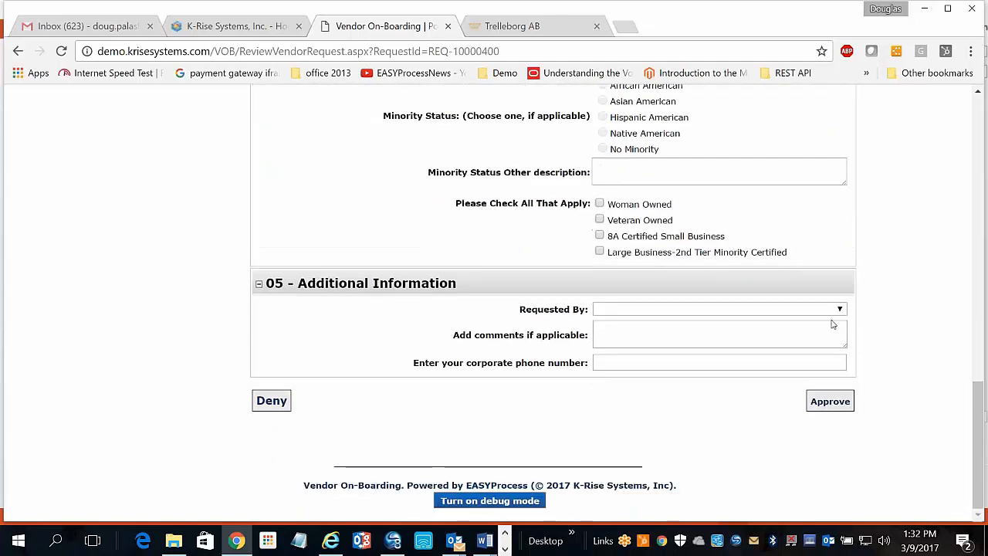
{"action": "left_click", "coordinate": [823, 403]}
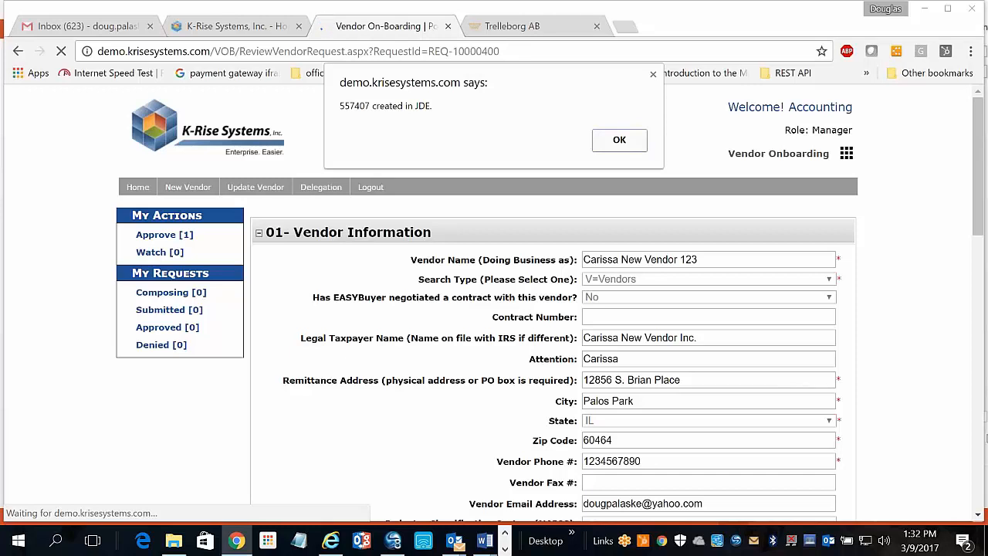
Log back in to JD Edwards after the expired session and choose the JDV900 environment.
{"action": "left_click", "coordinate": [619, 139]}
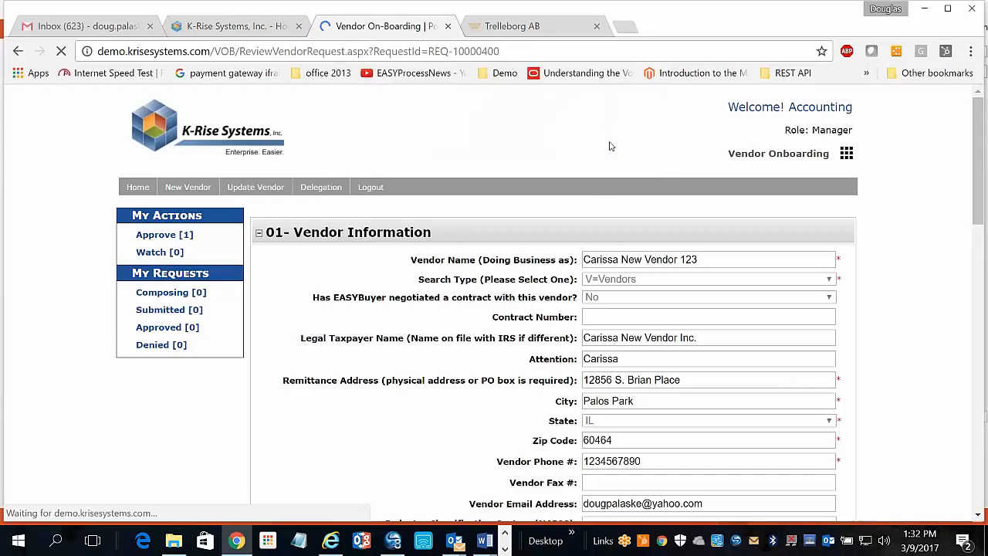
{"action": "left_click", "coordinate": [340, 541]}
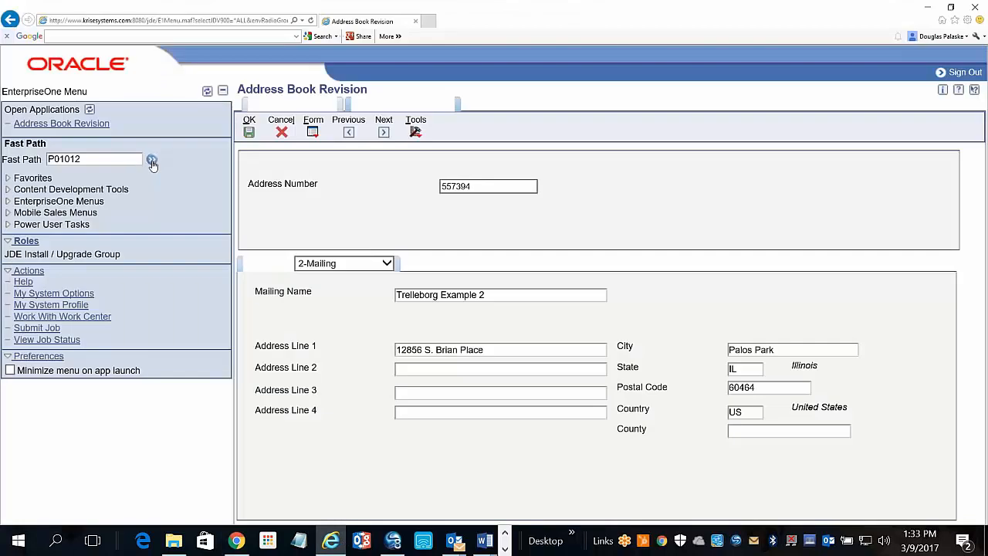
{"action": "left_click", "coordinate": [152, 159]}
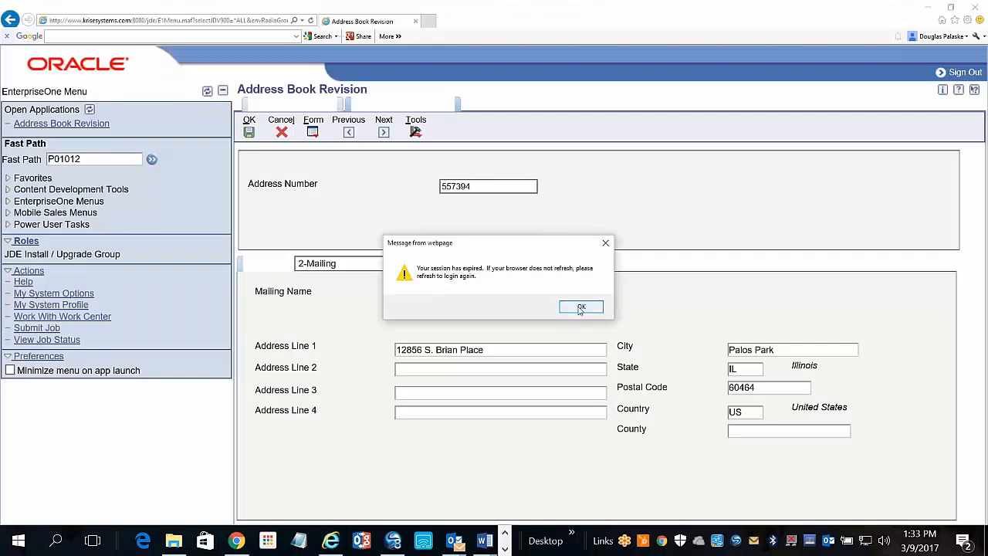
{"action": "left_click", "coordinate": [575, 308]}
{"action": "type", "text": "jde"}
{"action": "key", "text": "Tab"}
{"action": "type", "text": "jde"}
{"action": "key", "text": "Return"}
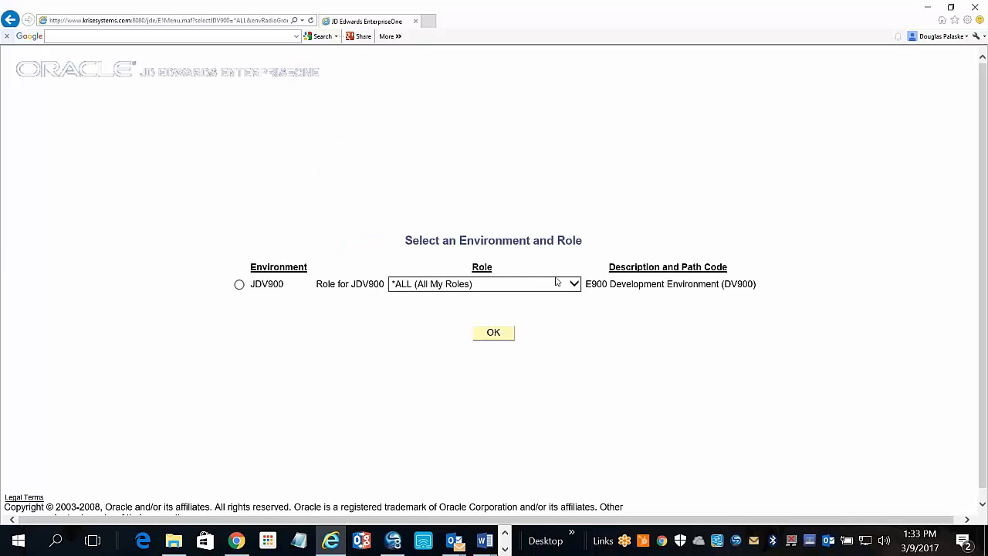
{"action": "left_click", "coordinate": [240, 284]}
{"action": "left_click", "coordinate": [492, 332]}
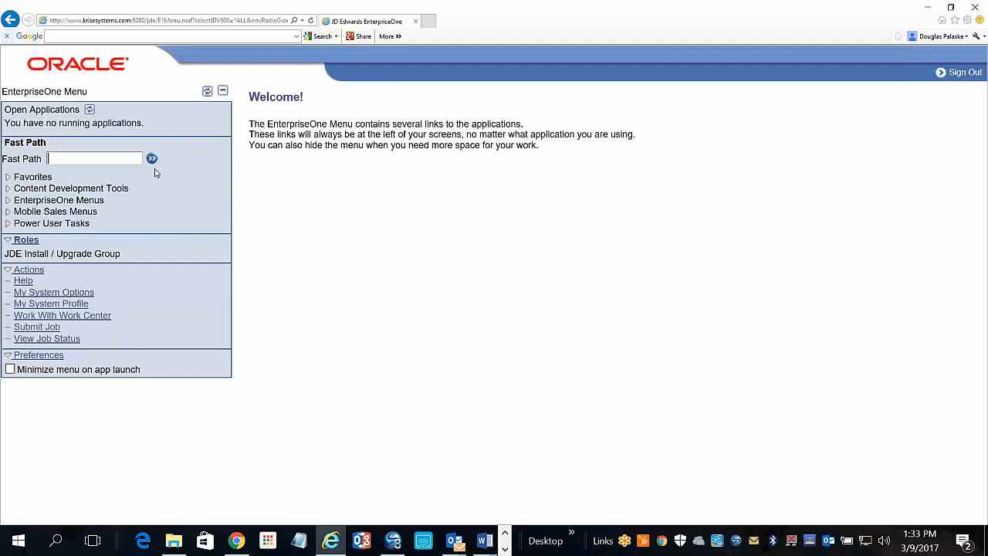
Launch Work With Addresses (P01012) from the Fast Path recent entries.
{"action": "type", "text": "p"}
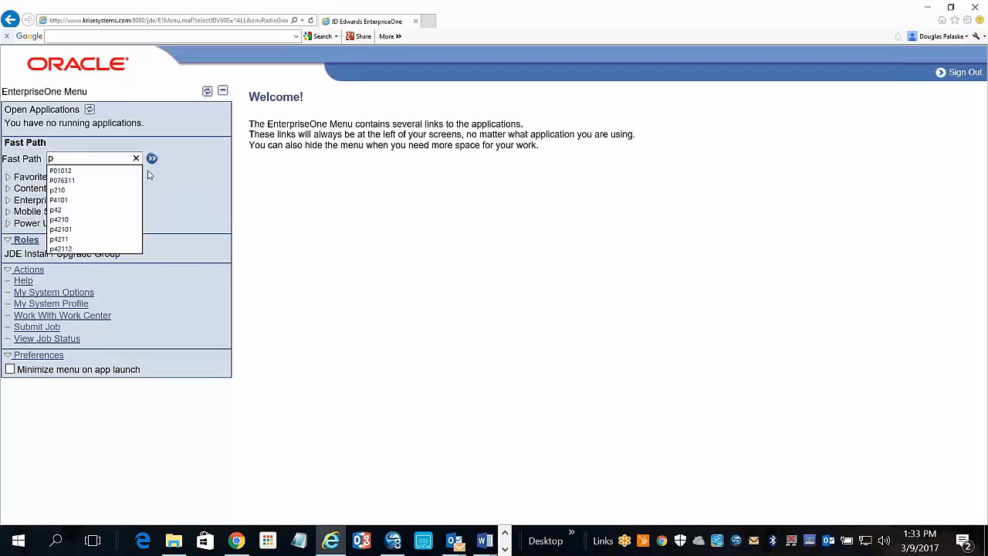
{"action": "left_click", "coordinate": [120, 179]}
{"action": "left_click", "coordinate": [152, 158]}
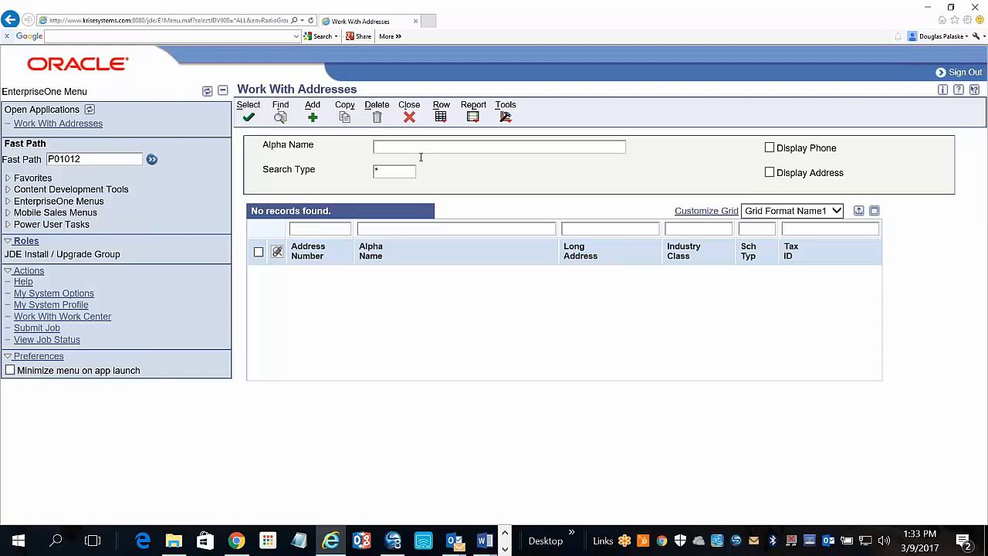
Search Alpha Name for the new vendor and open its Address Book Revision form.
{"action": "left_click", "coordinate": [420, 149]}
{"action": "type", "text": "carissa"}
{"action": "left_click", "coordinate": [279, 117]}
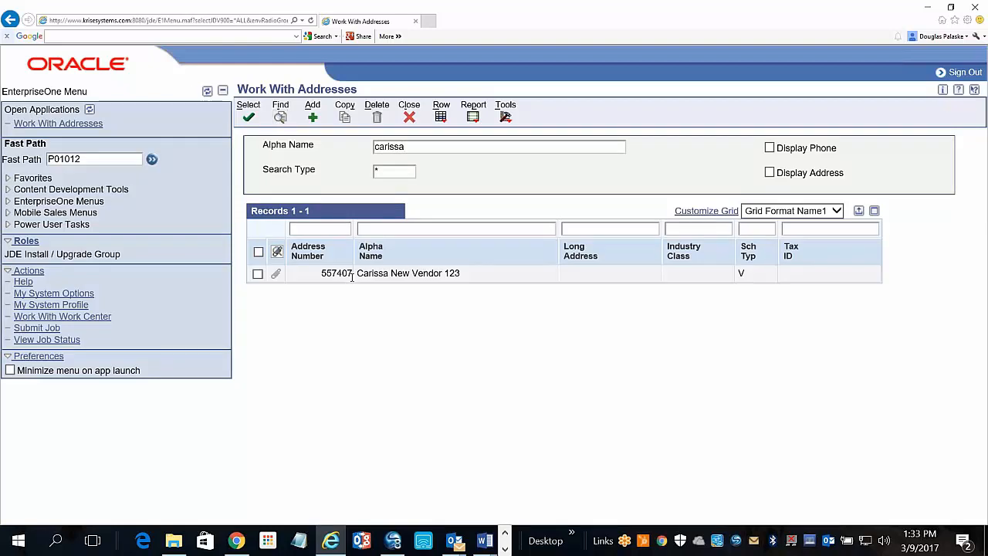
{"action": "left_click", "coordinate": [258, 275]}
{"action": "left_click", "coordinate": [248, 116]}
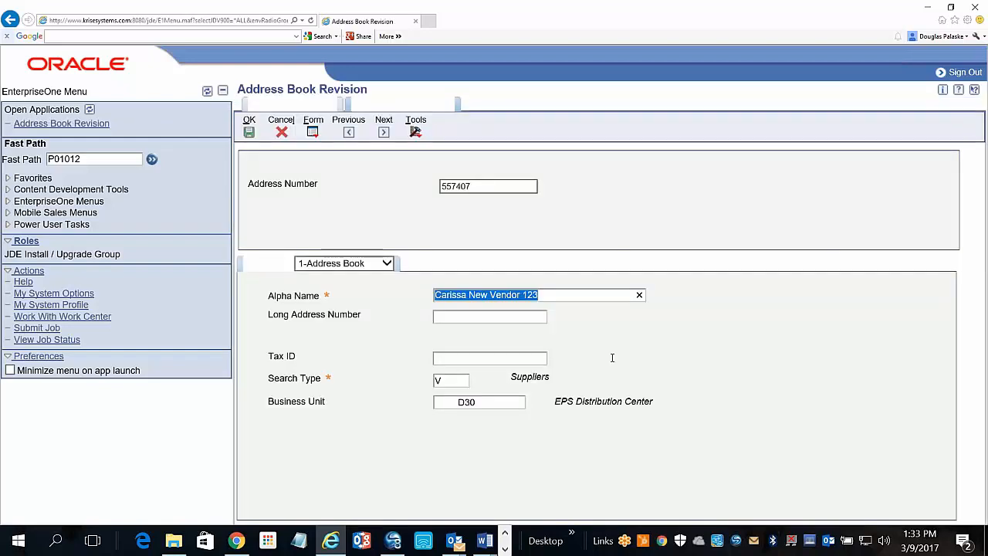
Browse Mailing, Additional 1–2, Related Address and Cat Code pages, then cancel without saving.
{"action": "left_click", "coordinate": [387, 263]}
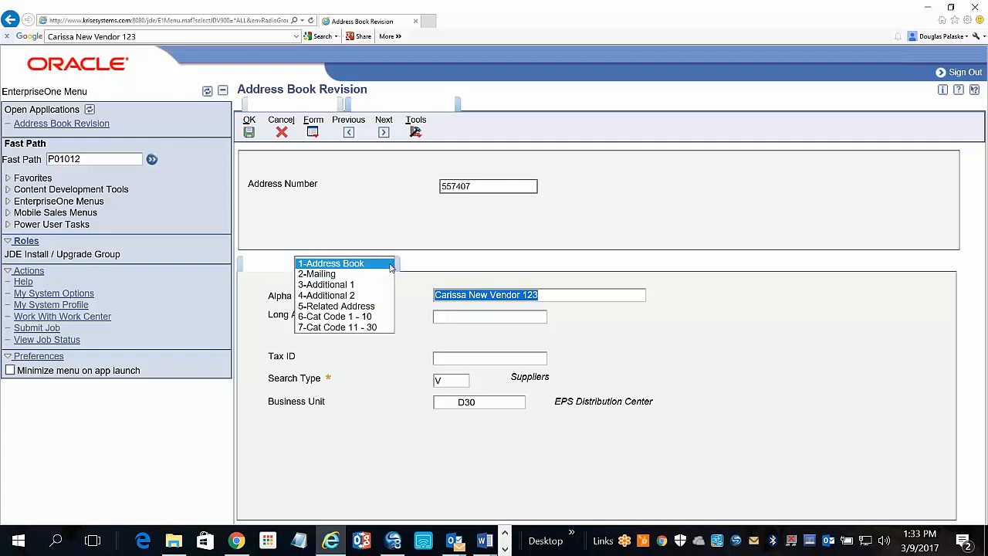
{"action": "left_click", "coordinate": [377, 275]}
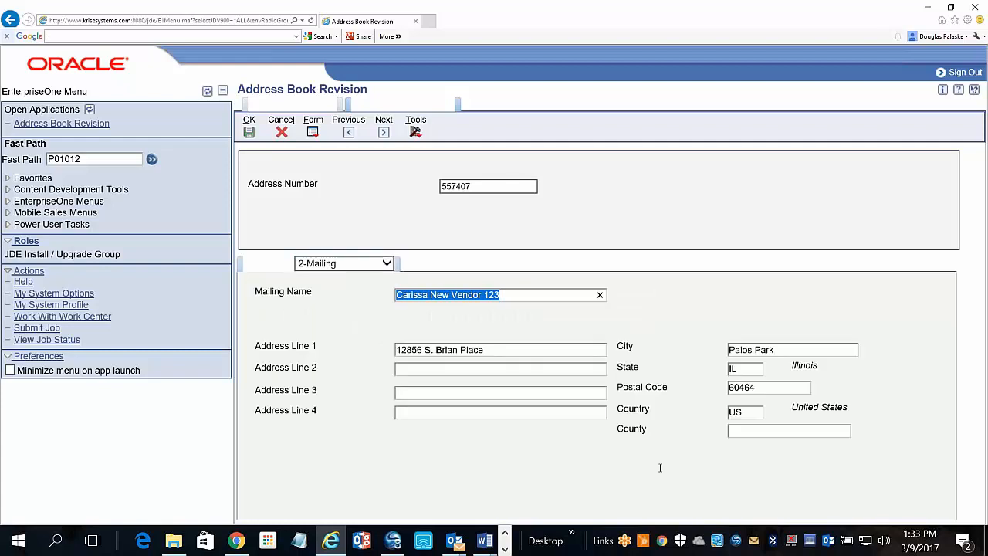
{"action": "left_click", "coordinate": [387, 264]}
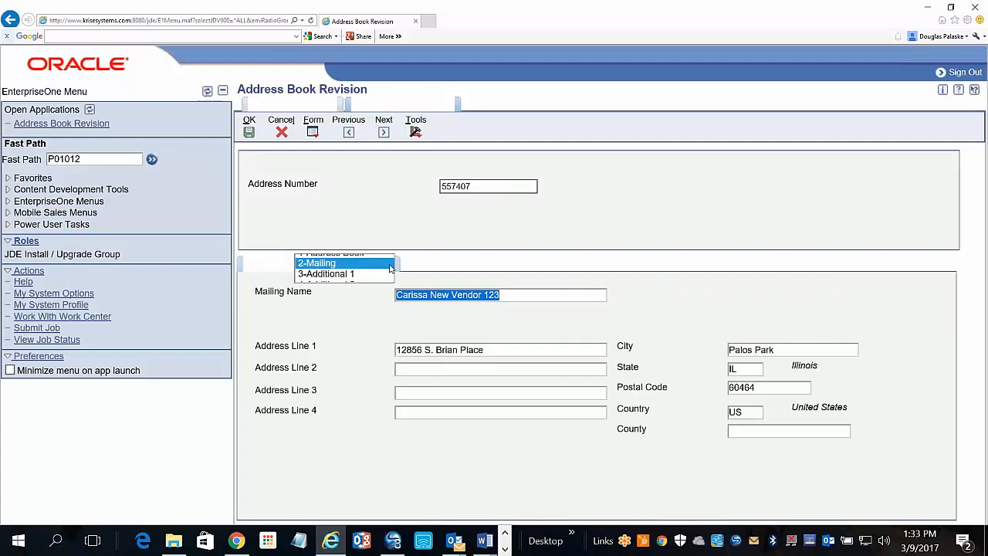
{"action": "left_click", "coordinate": [377, 274]}
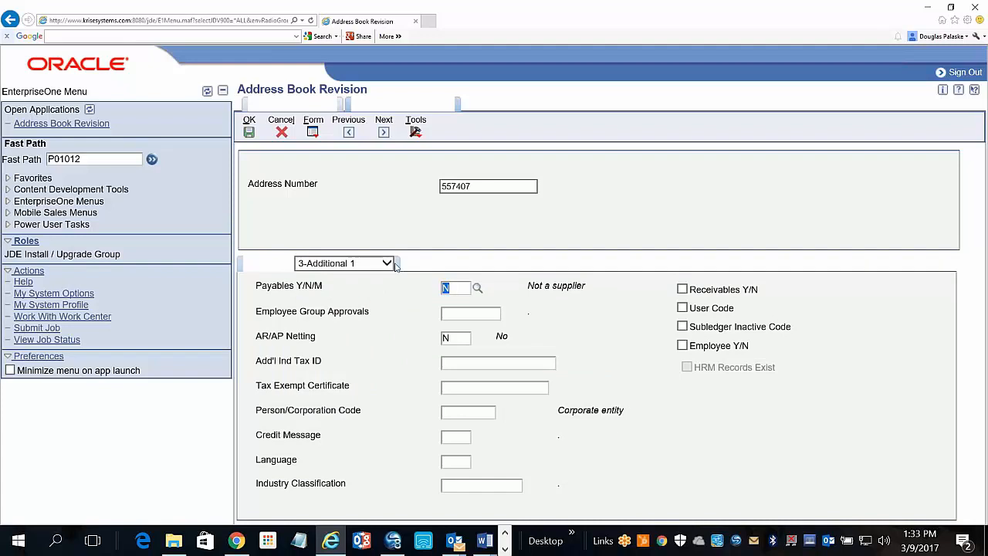
{"action": "left_click", "coordinate": [386, 264]}
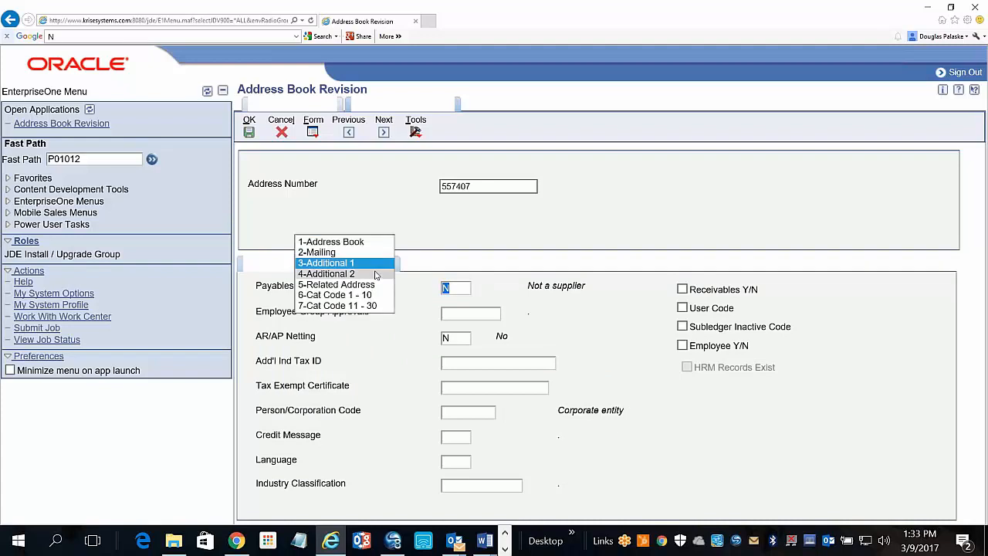
{"action": "left_click", "coordinate": [377, 274]}
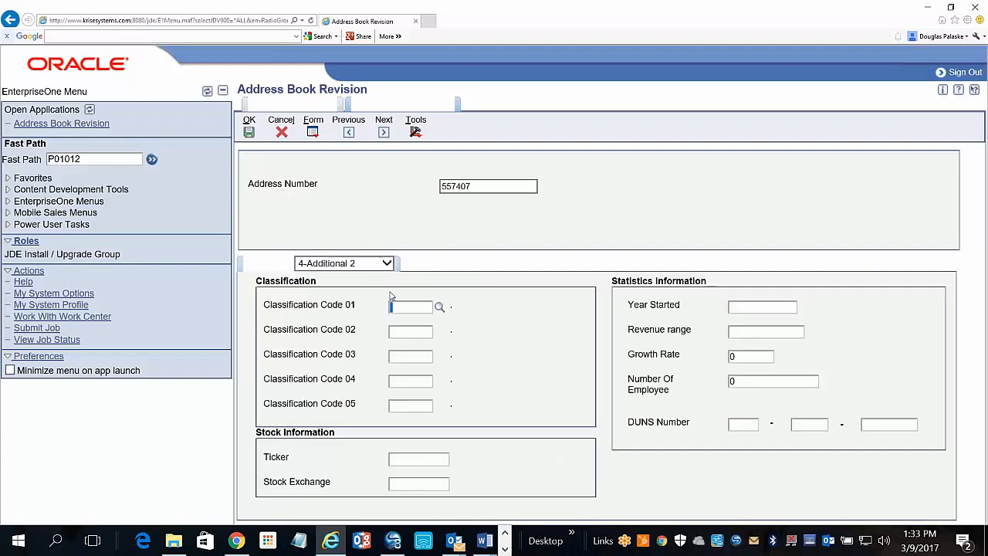
{"action": "left_click", "coordinate": [391, 265]}
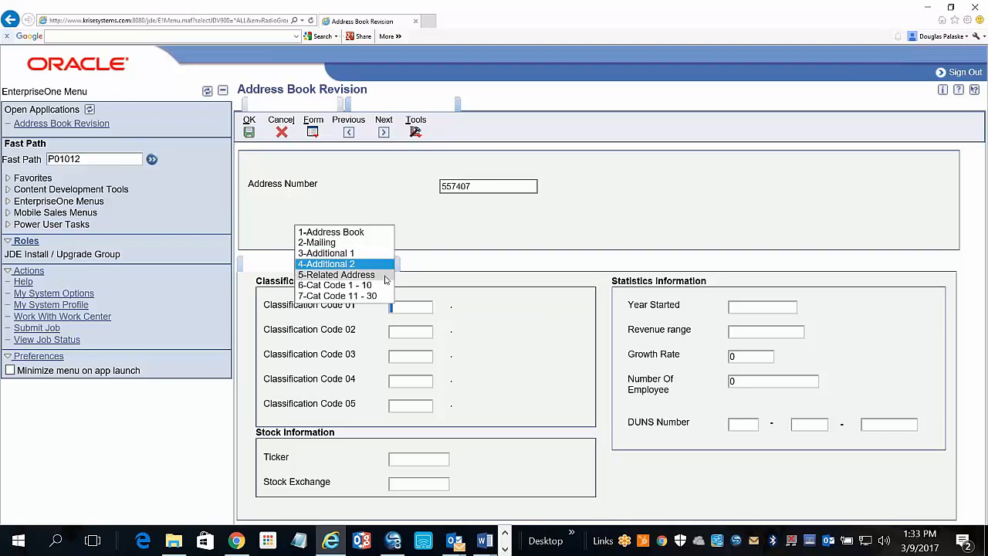
{"action": "left_click", "coordinate": [371, 275]}
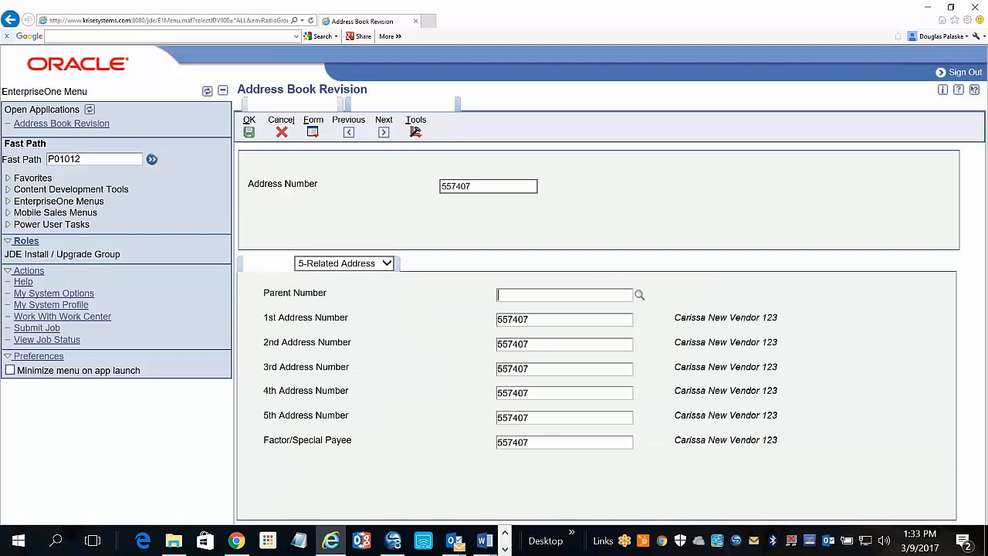
{"action": "left_click", "coordinate": [388, 265]}
{"action": "left_click", "coordinate": [380, 274]}
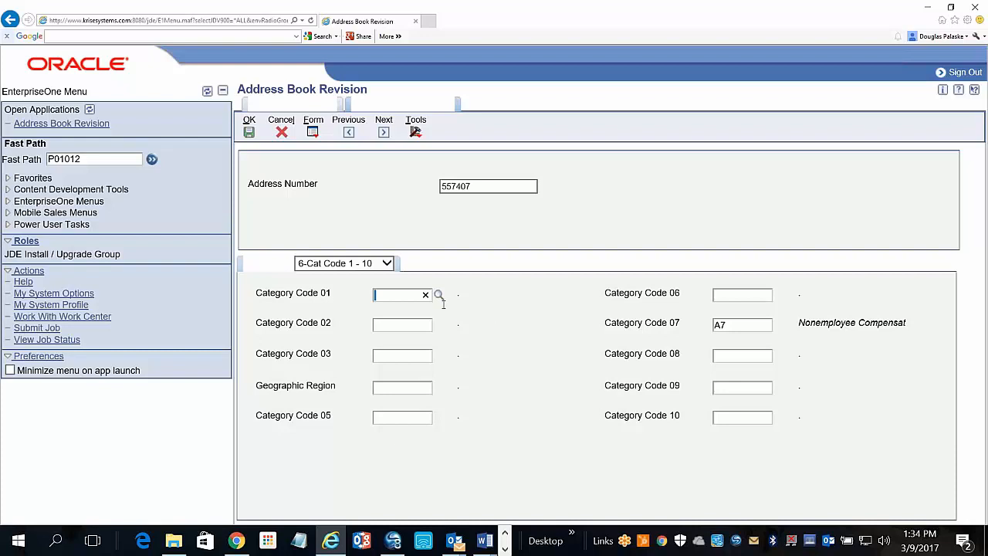
{"action": "left_click", "coordinate": [389, 265]}
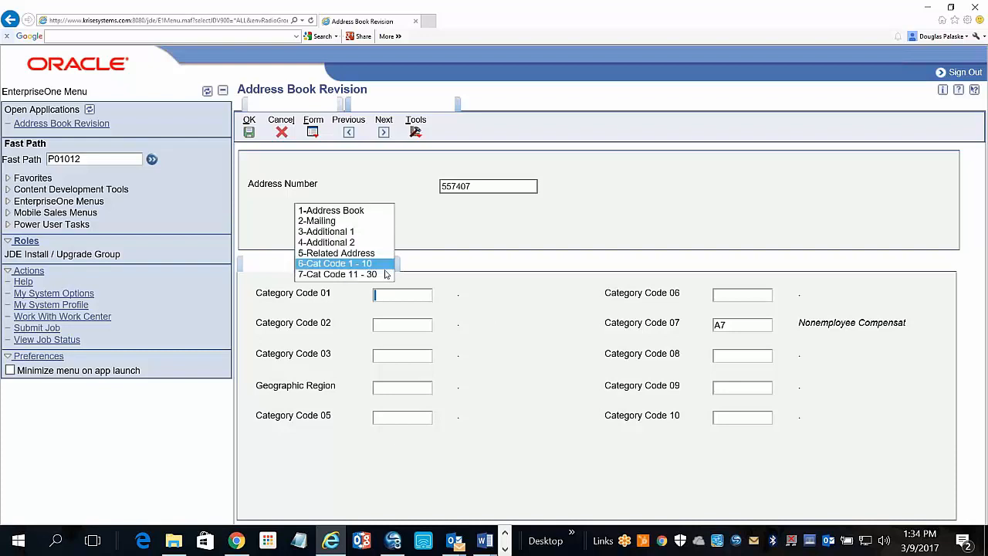
{"action": "left_click", "coordinate": [383, 274]}
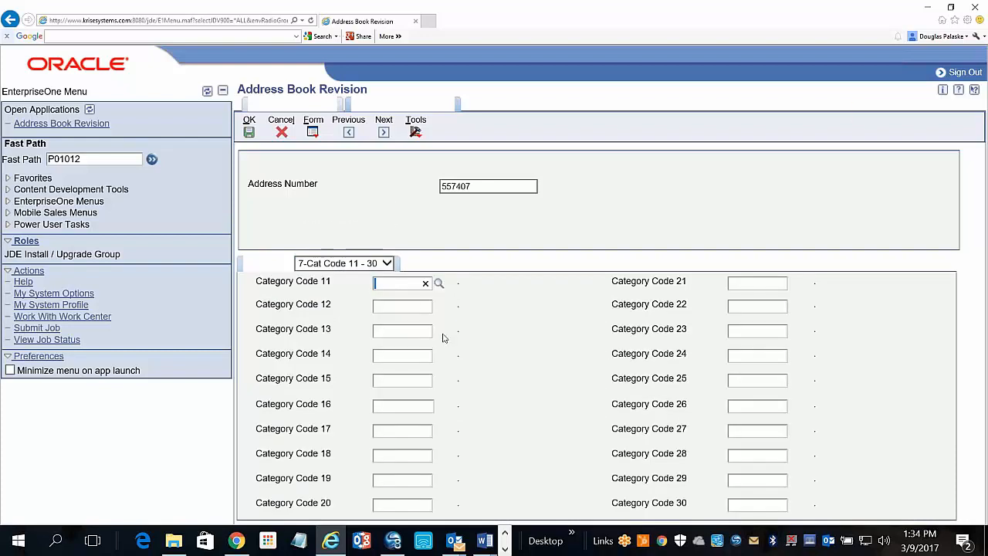
{"action": "left_click", "coordinate": [388, 265]}
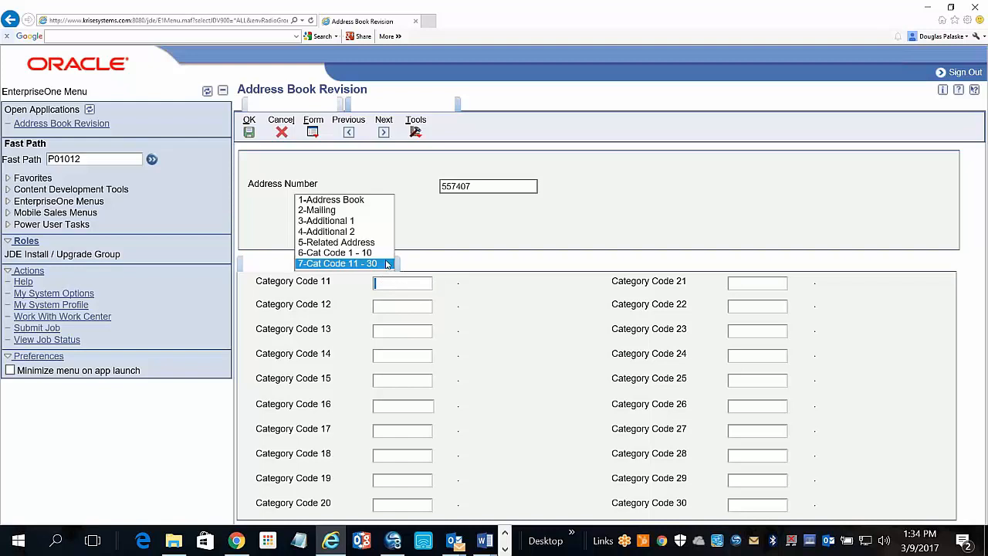
{"action": "left_click", "coordinate": [372, 204]}
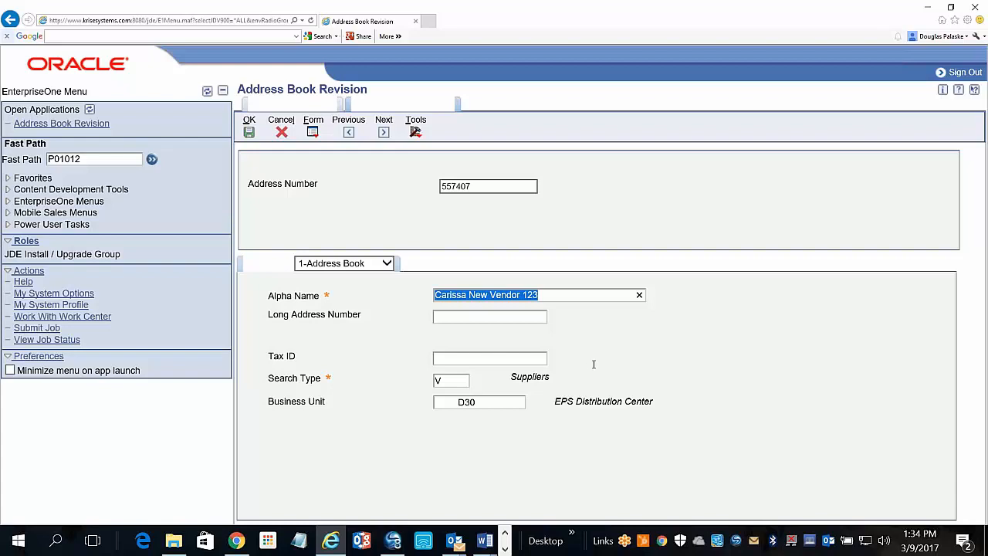
{"action": "left_click", "coordinate": [281, 131]}
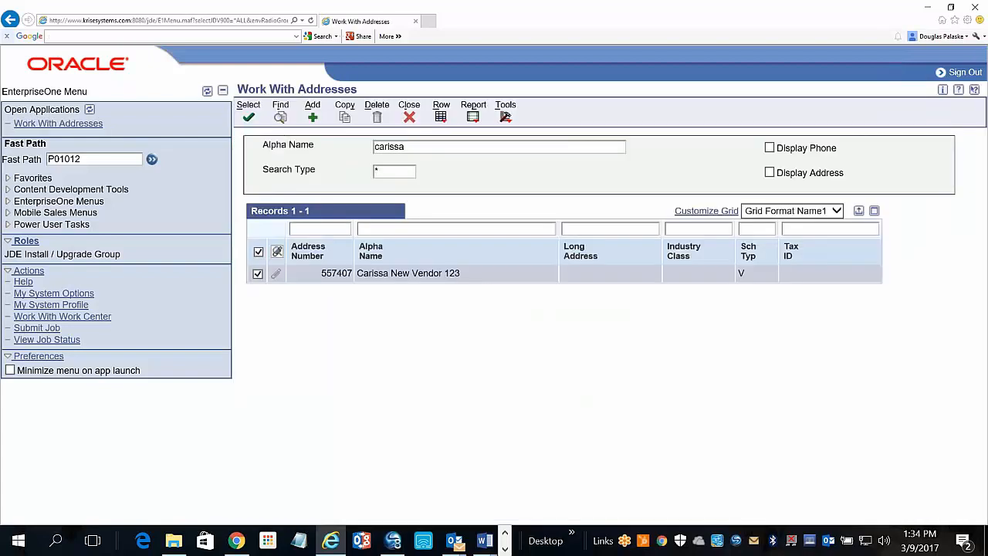
Download the vendor's Header_REQ-10000400 attachment and open it in Word.
{"action": "left_click", "coordinate": [276, 274]}
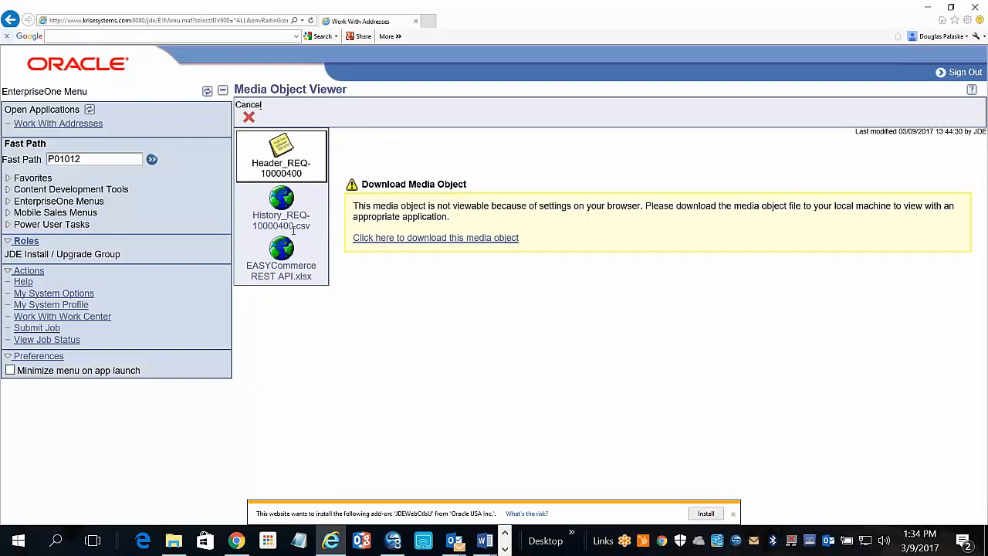
{"action": "left_click", "coordinate": [384, 239]}
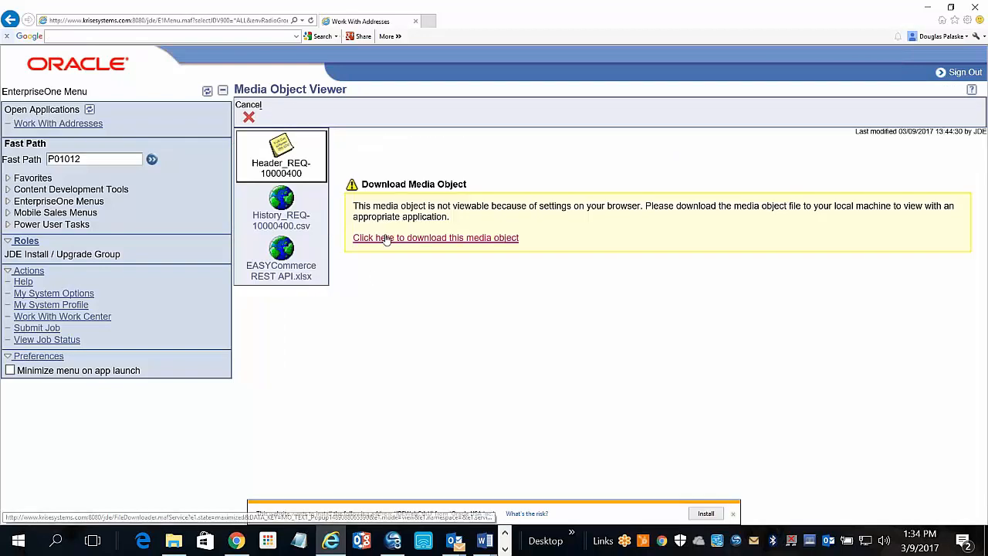
{"action": "left_click", "coordinate": [622, 513]}
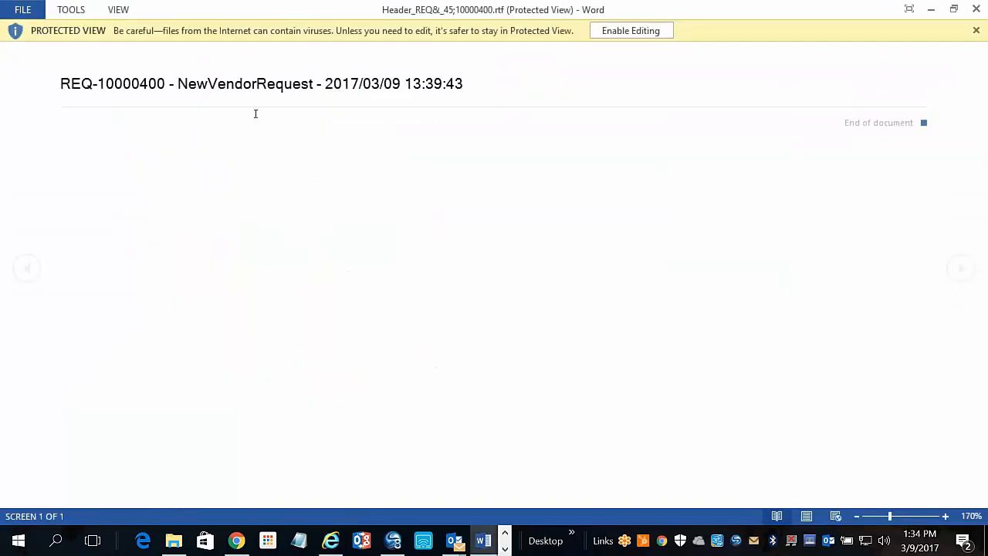
Enable editing in Word, select the request header line, then log out of the vendor portal.
{"action": "left_click", "coordinate": [607, 32]}
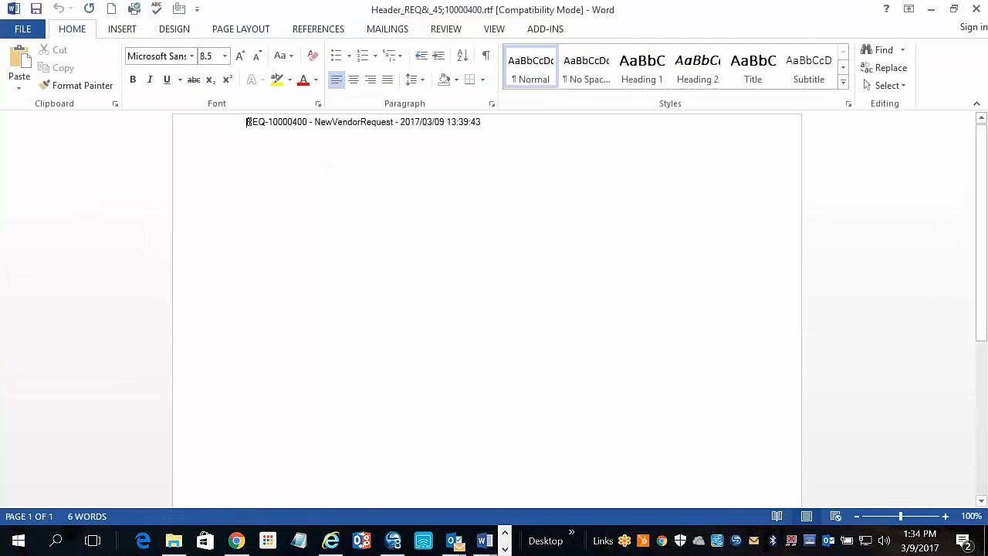
{"action": "left_click_drag", "start_coordinate": [482, 121], "coordinate": [255, 124]}
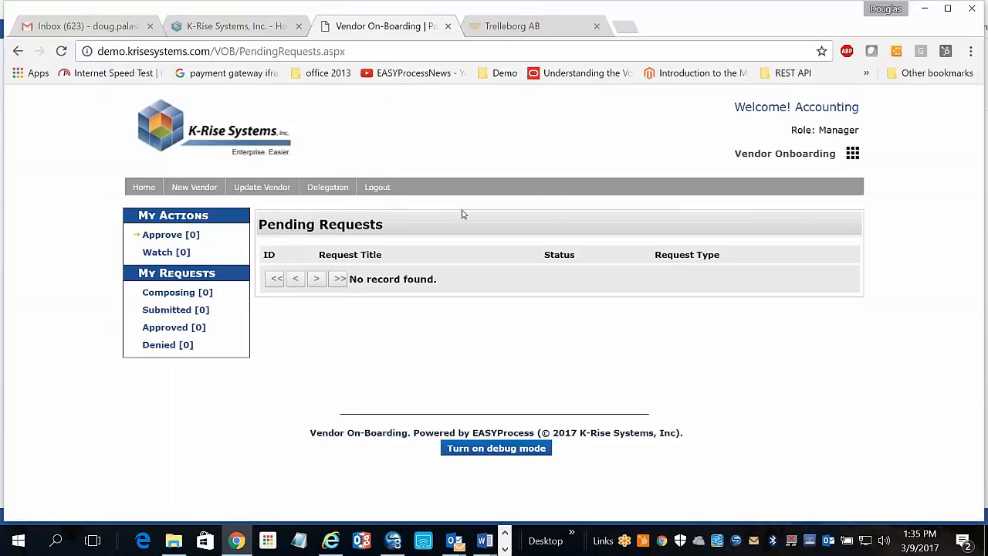
{"action": "left_click", "coordinate": [386, 190]}
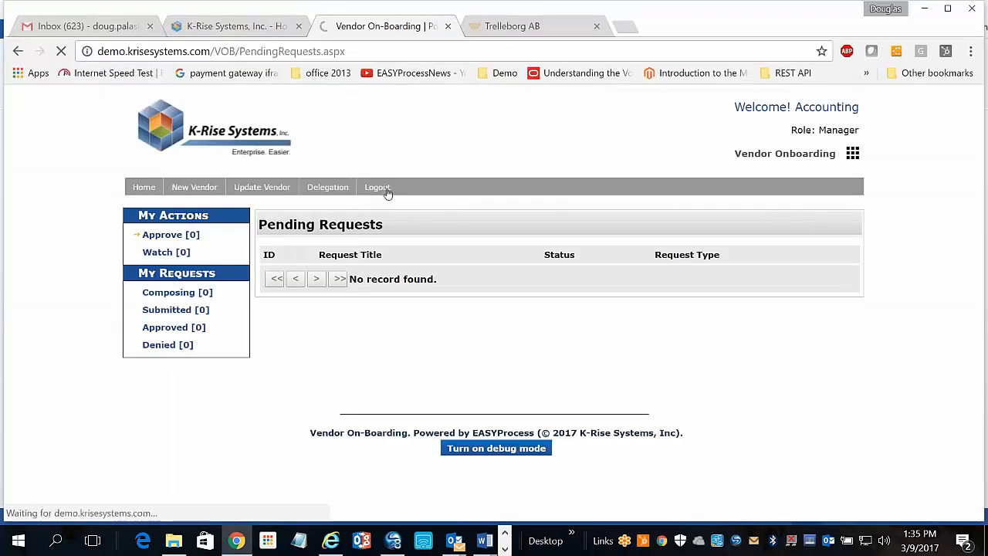
{"action": "double_click", "coordinate": [770, 202]}
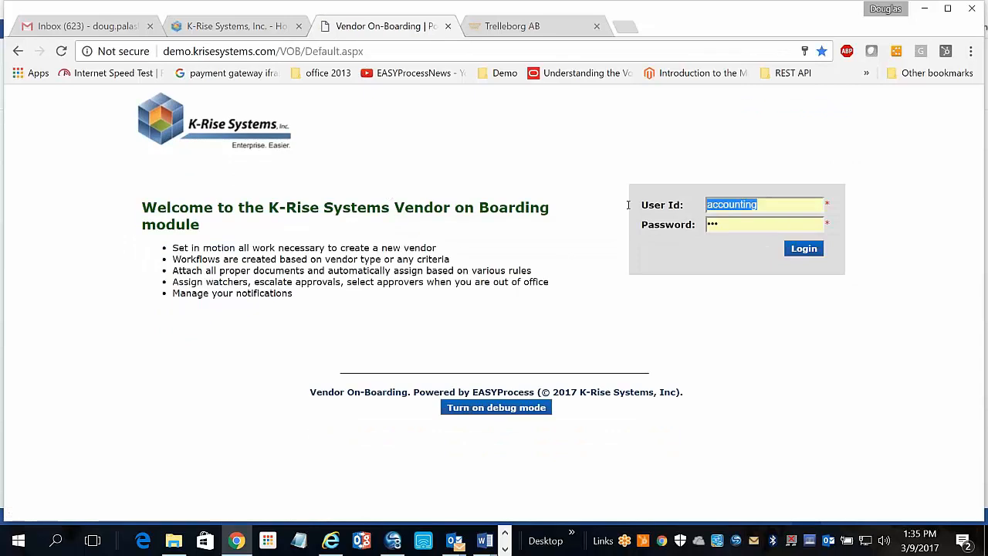
{"action": "type", "text": "re"}
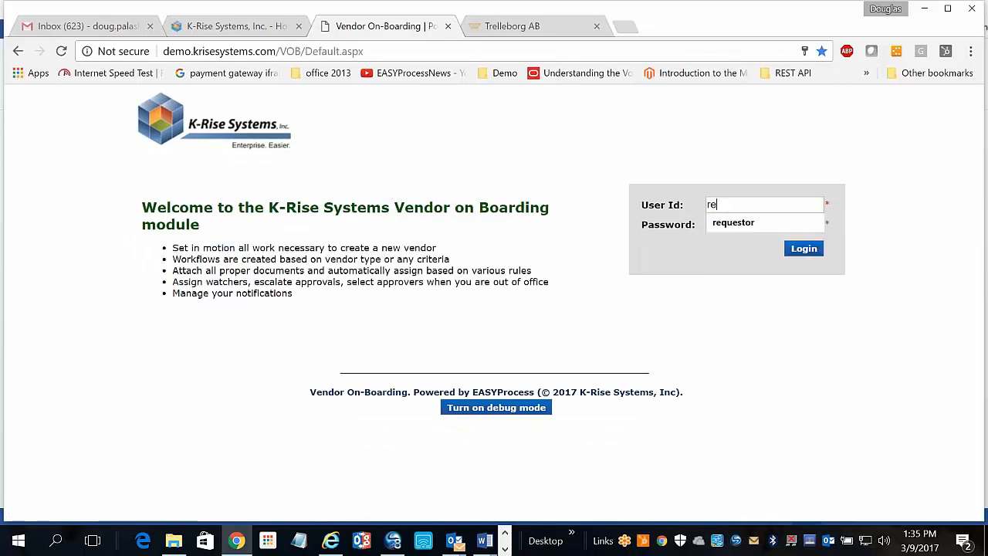
Log in as the requester, find the new vendor in Vendor Look Up, and open its update form.
{"action": "left_click", "coordinate": [735, 230]}
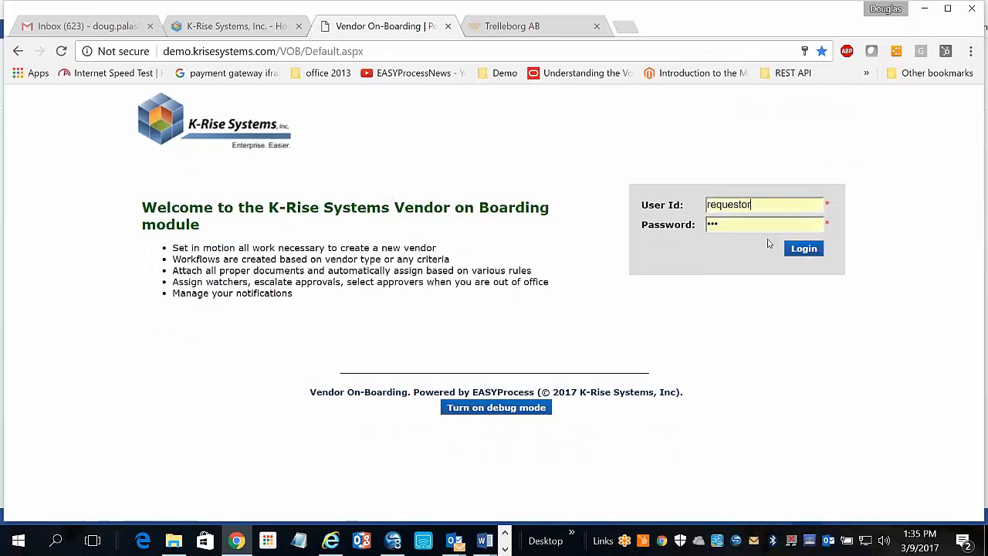
{"action": "left_click", "coordinate": [805, 250]}
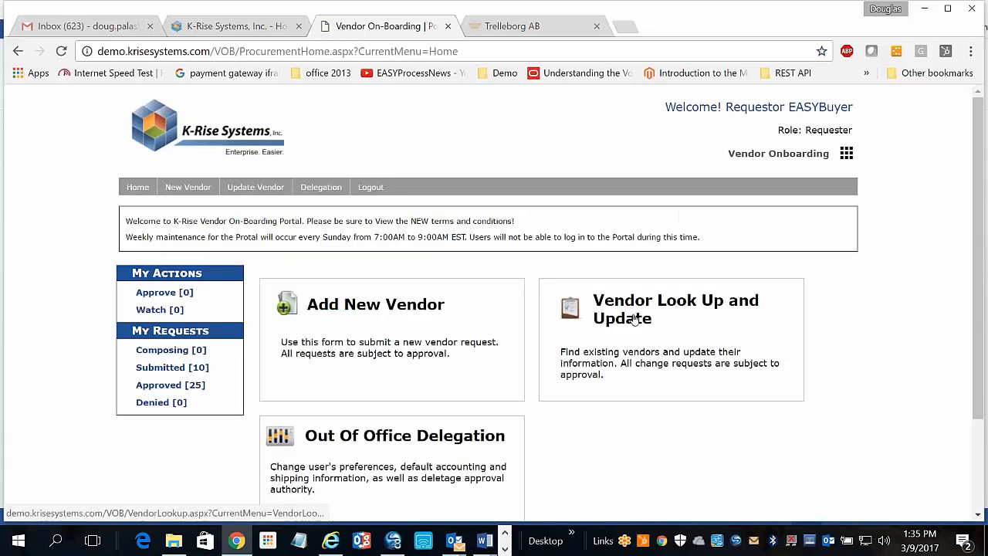
{"action": "left_click", "coordinate": [634, 318]}
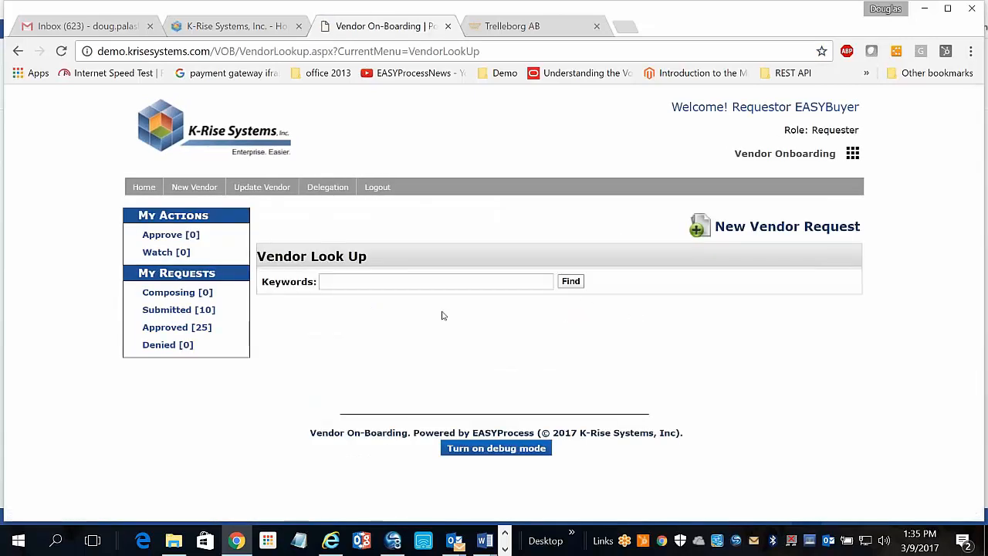
{"action": "type", "text": "carissa"}
{"action": "left_click", "coordinate": [575, 284]}
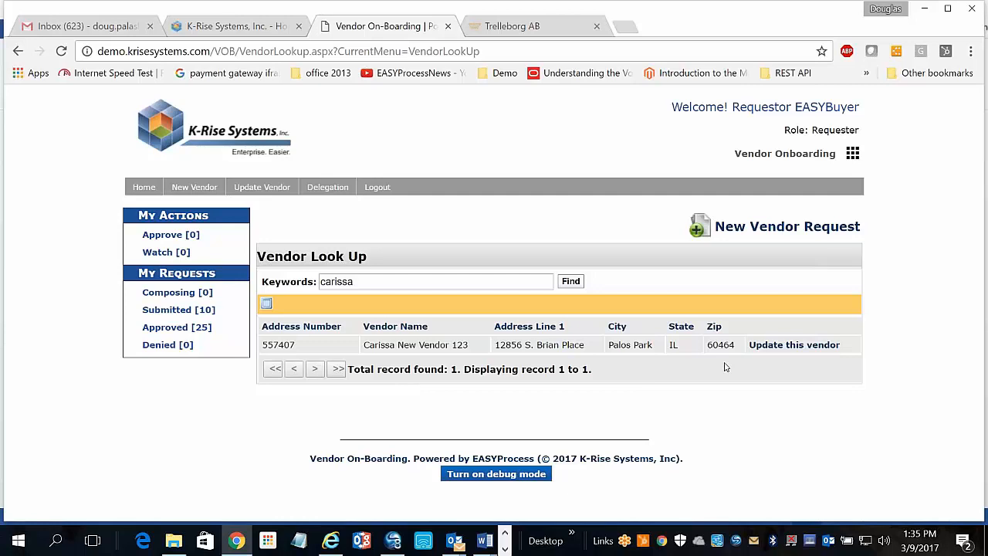
{"action": "left_click", "coordinate": [795, 349]}
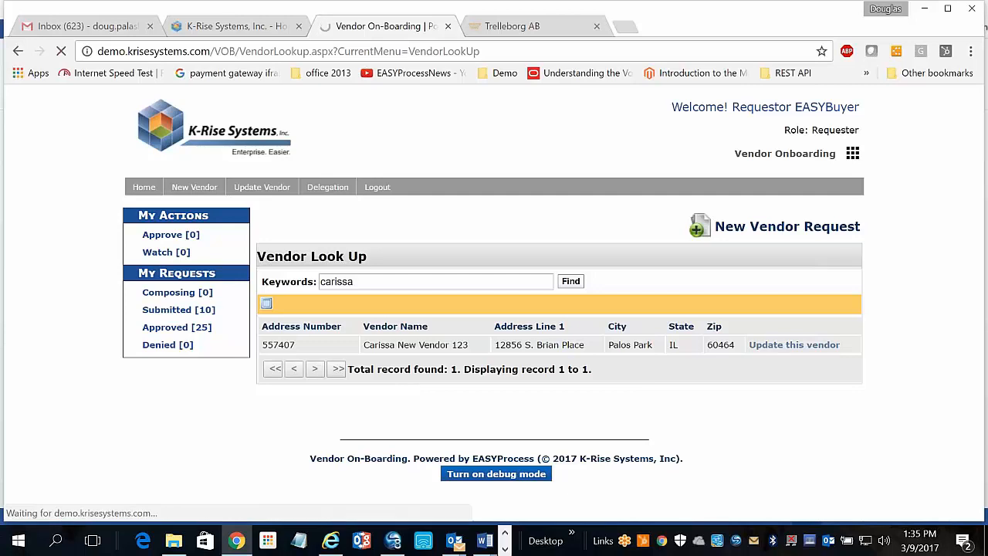
{"action": "scroll", "coordinate": [381, 373], "scroll_direction": "down", "scroll_amount": 3}
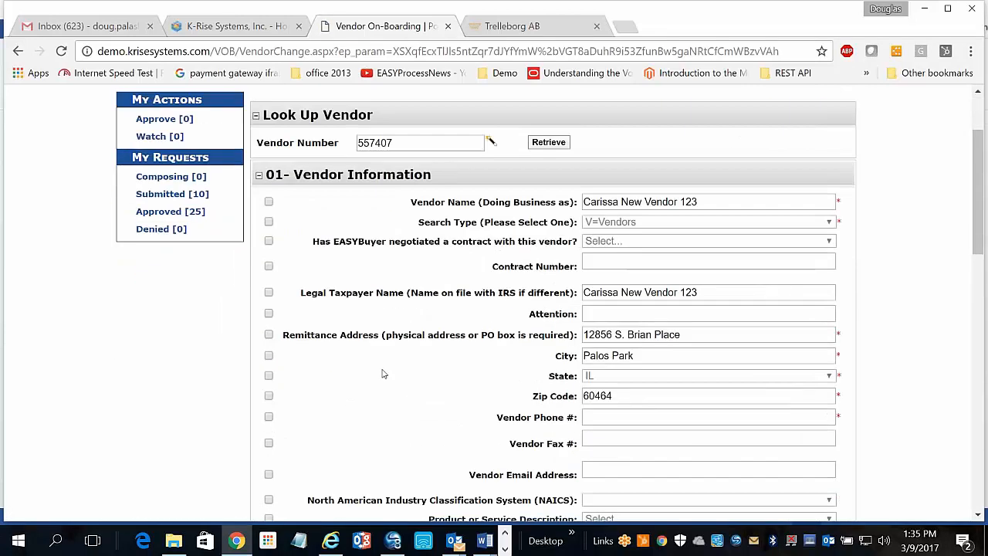
Tick Remittance Address, replace the old street with the new one, and submit the form.
{"action": "left_click", "coordinate": [269, 335]}
{"action": "left_click_drag", "start_coordinate": [699, 340], "coordinate": [584, 336]}
{"action": "type", "text": "1"}
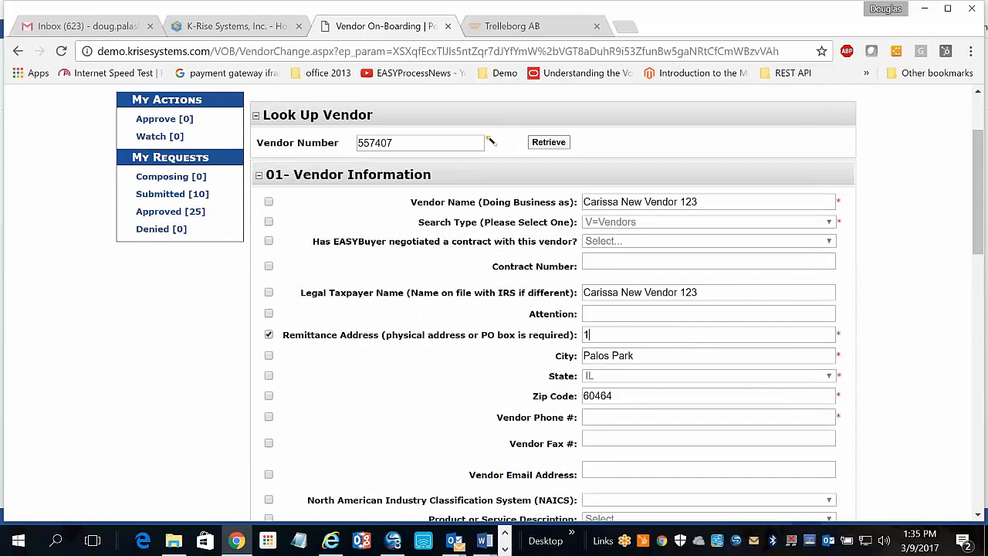
{"action": "type", "text": "23"}
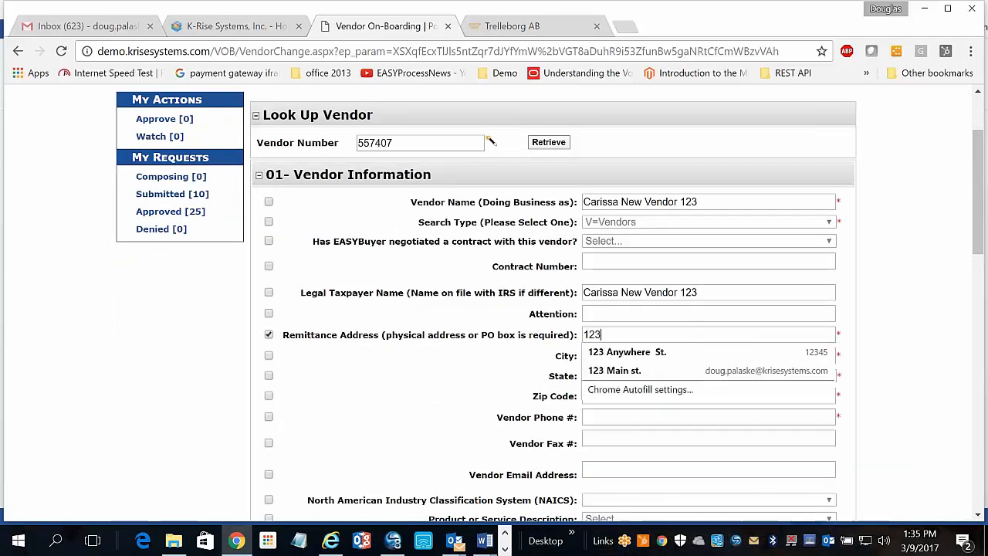
{"action": "type", "text": " Main St."}
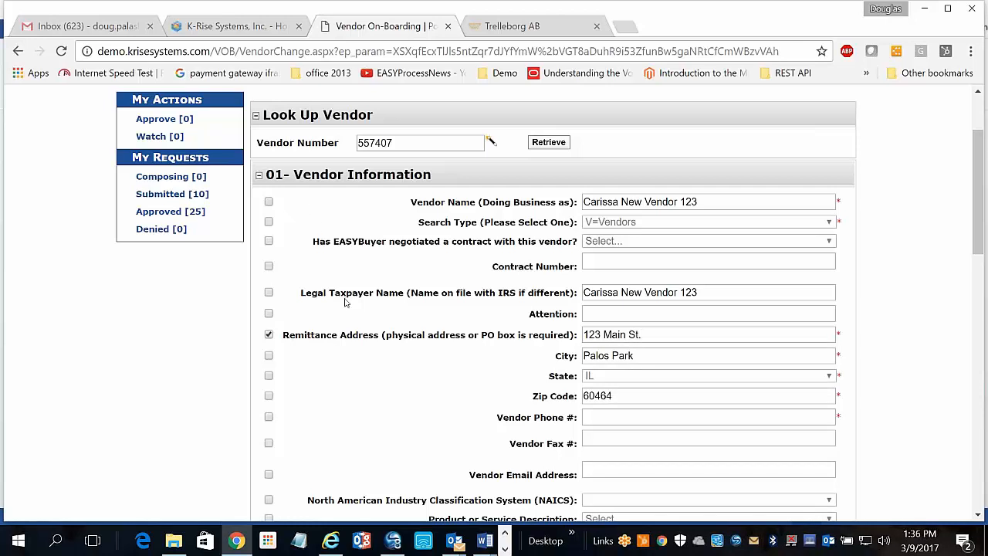
{"action": "scroll", "coordinate": [386, 312], "scroll_direction": "down", "scroll_amount": 5}
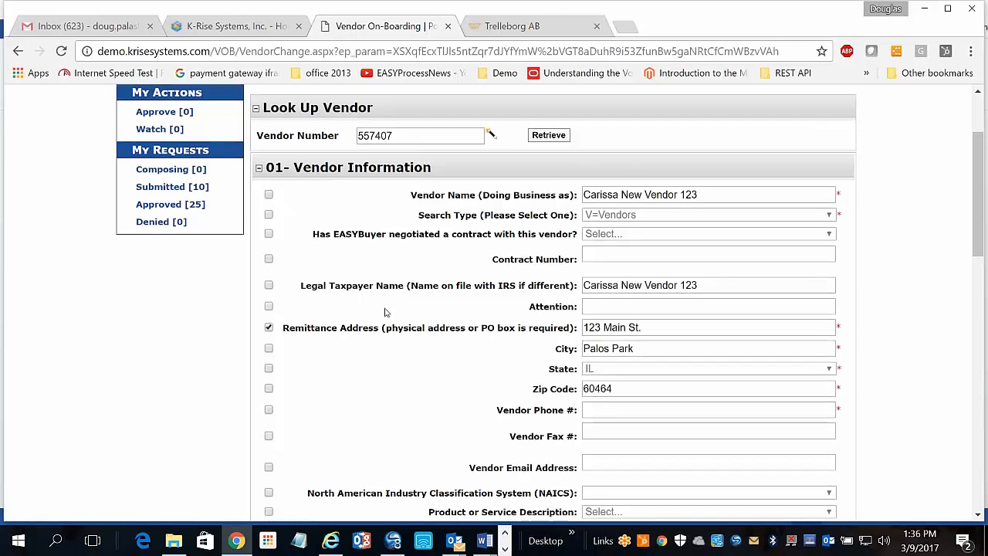
{"action": "scroll", "coordinate": [386, 312], "scroll_direction": "down", "scroll_amount": 8}
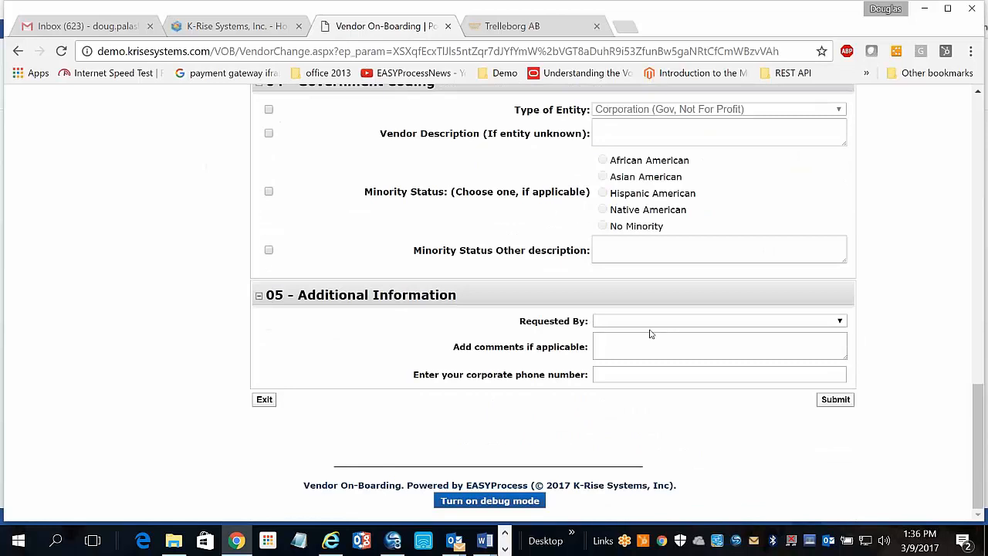
{"action": "left_click", "coordinate": [829, 401]}
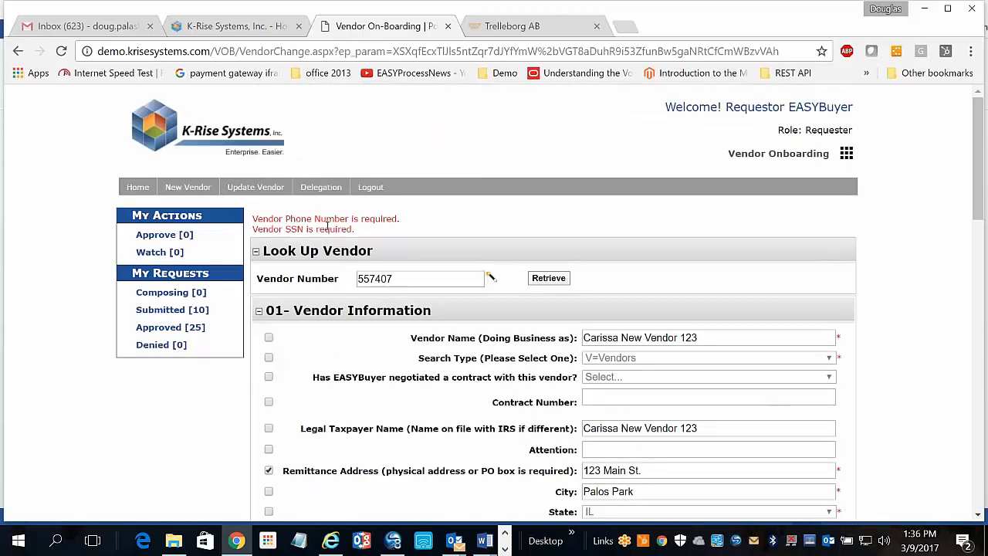
Fill the vendor phone number from saved entries and enter the vendor's federal tax ID.
{"action": "scroll", "coordinate": [494, 309], "scroll_direction": "down", "scroll_amount": 2}
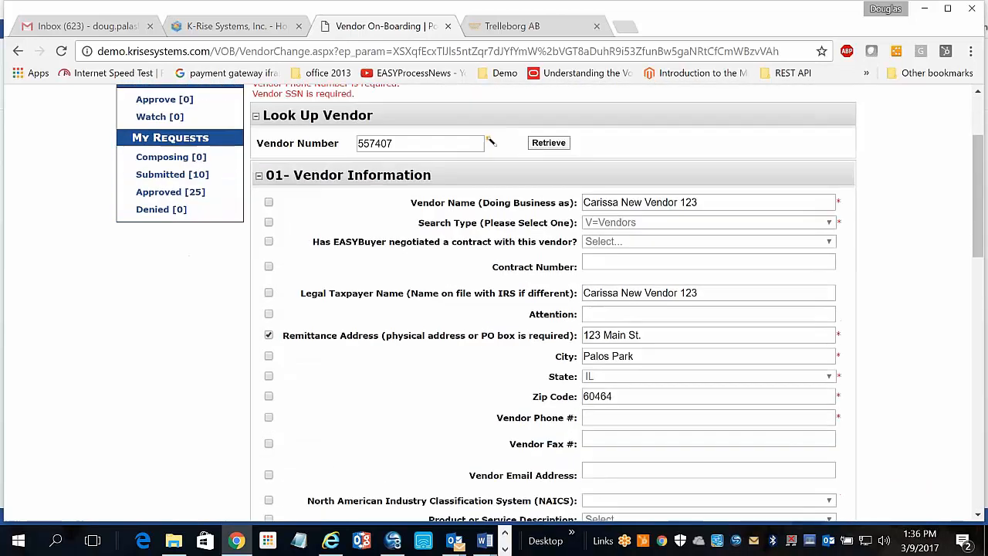
{"action": "scroll", "coordinate": [553, 301], "scroll_direction": "down", "scroll_amount": 1}
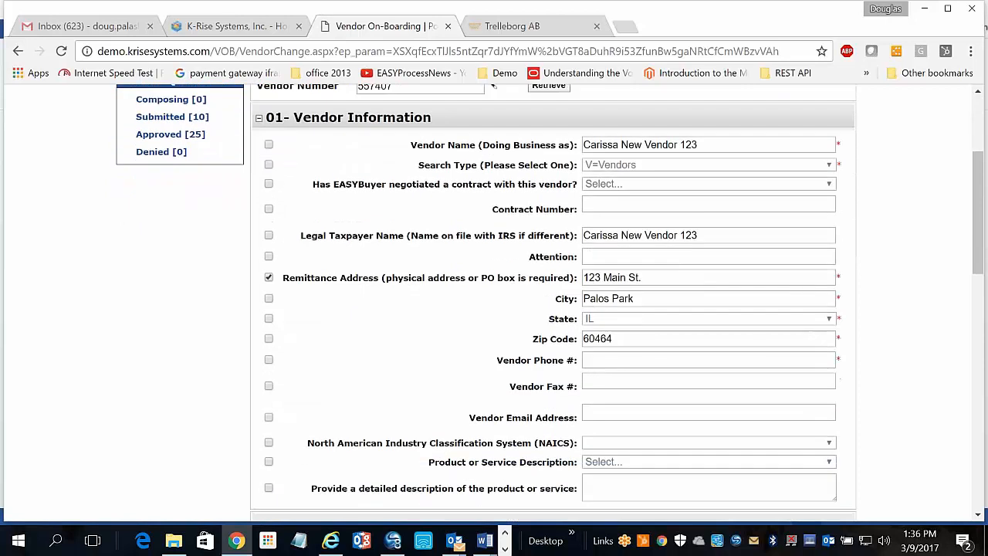
{"action": "left_click", "coordinate": [606, 360]}
{"action": "left_click", "coordinate": [596, 377]}
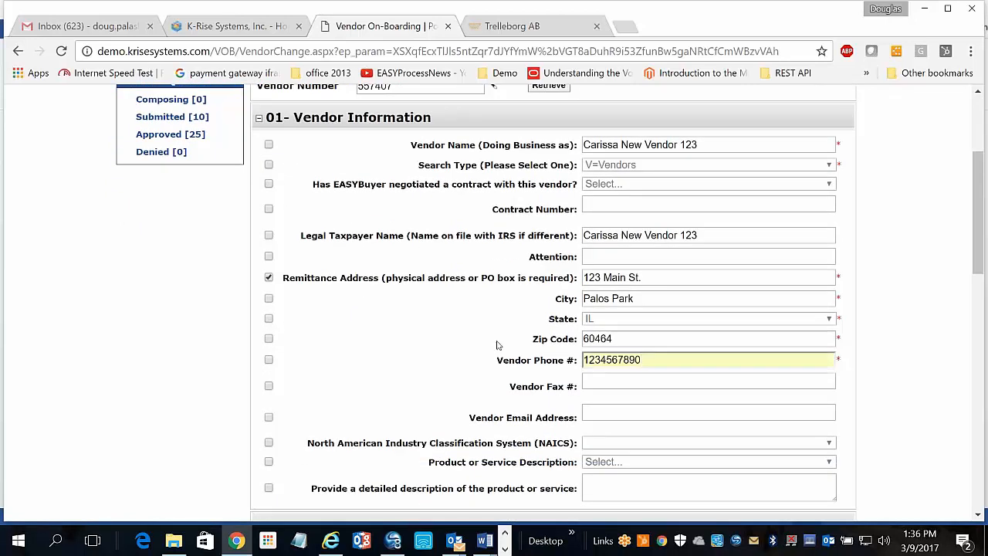
{"action": "scroll", "coordinate": [498, 345], "scroll_direction": "down", "scroll_amount": 4}
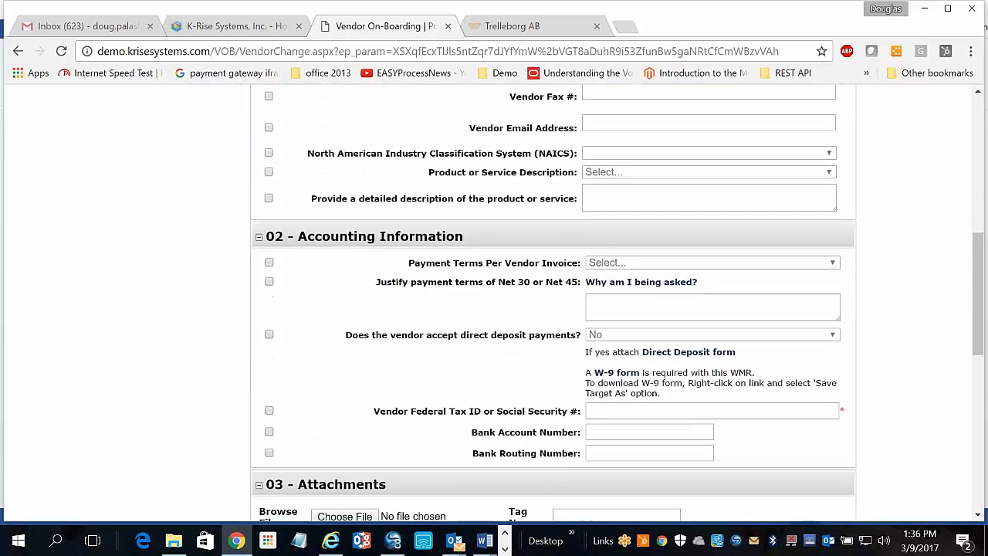
{"action": "left_click", "coordinate": [592, 410]}
{"action": "type", "text": "123456789"}
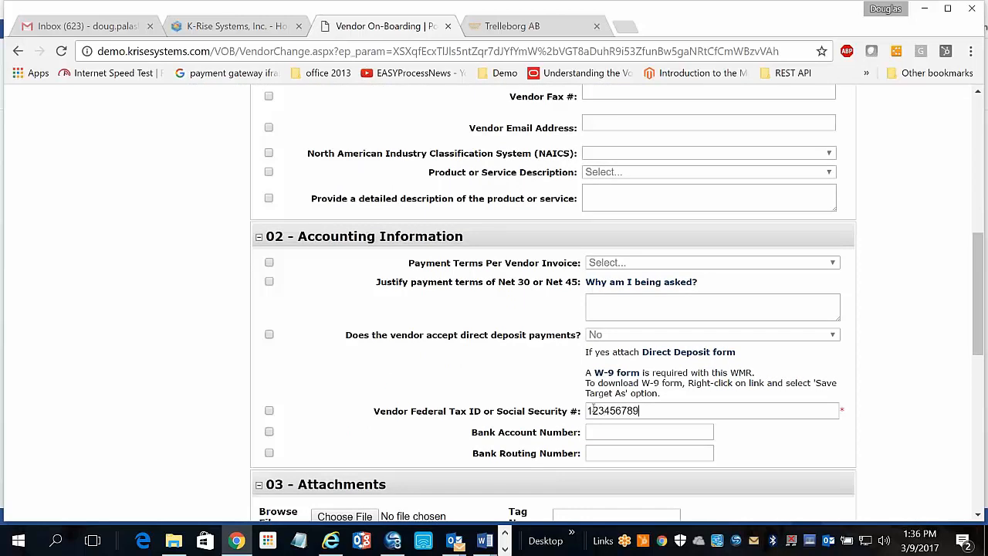
Submit the change request REQ-10000401 to 'apmanager' and dismiss the confirmation.
{"action": "scroll", "coordinate": [594, 418], "scroll_direction": "down", "scroll_amount": 7}
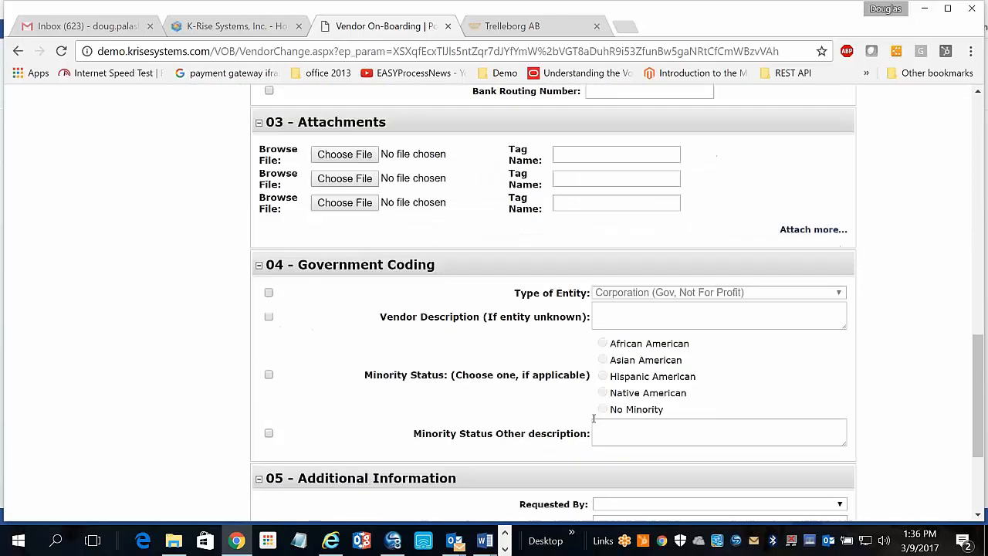
{"action": "left_click", "coordinate": [835, 399]}
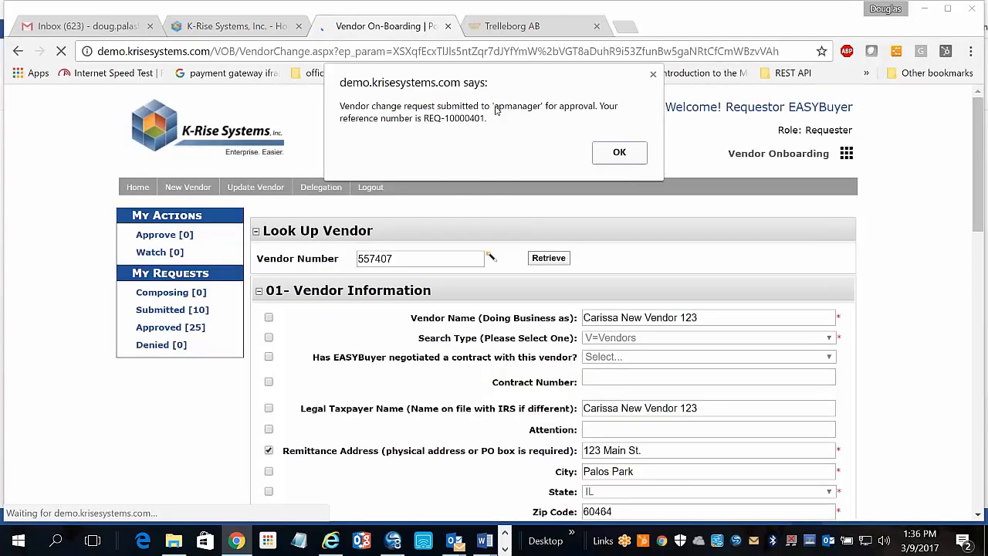
{"action": "left_click", "coordinate": [619, 154]}
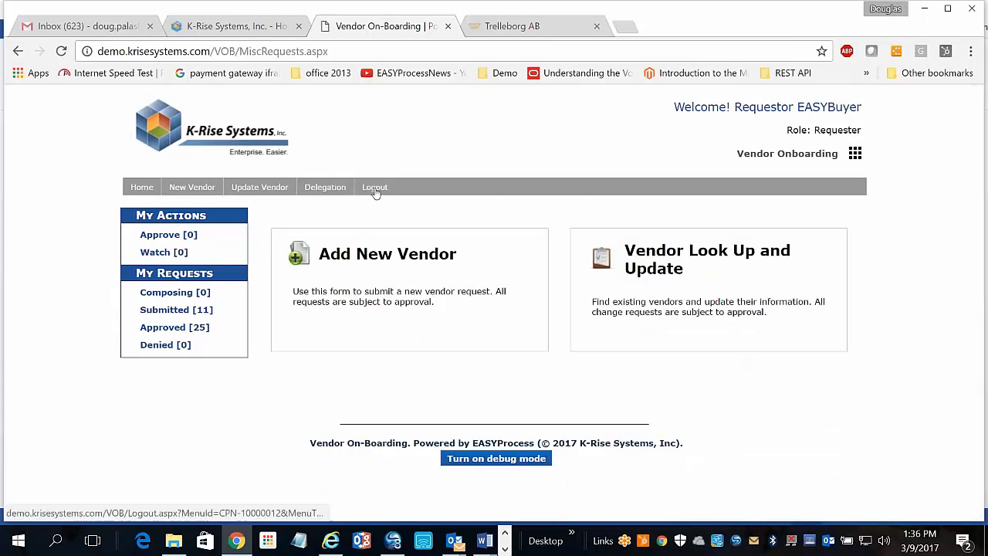
Log out, sign back in as apmanager, and list the requests awaiting approval.
{"action": "left_click", "coordinate": [375, 190]}
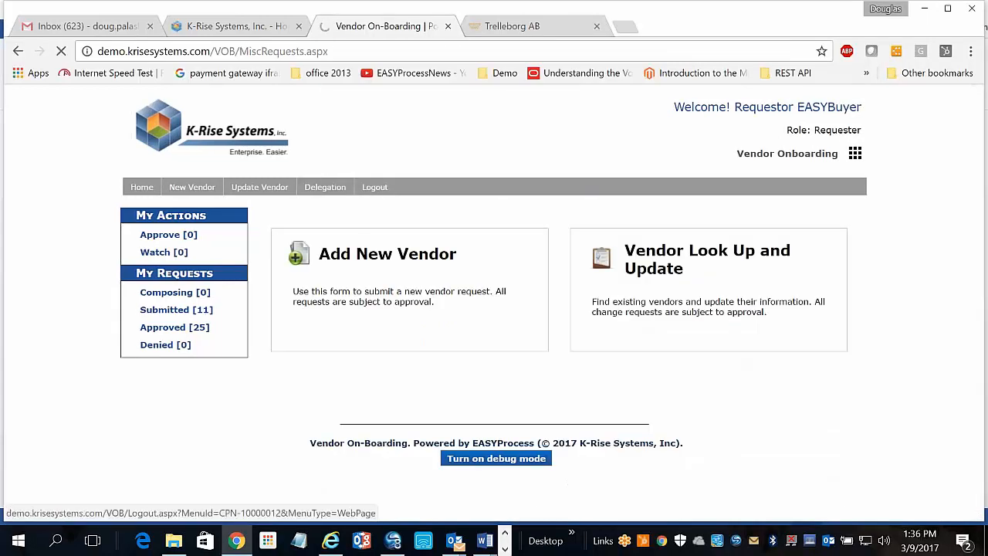
{"action": "double_click", "coordinate": [769, 204]}
{"action": "type", "text": "ap"}
{"action": "left_click", "coordinate": [747, 222]}
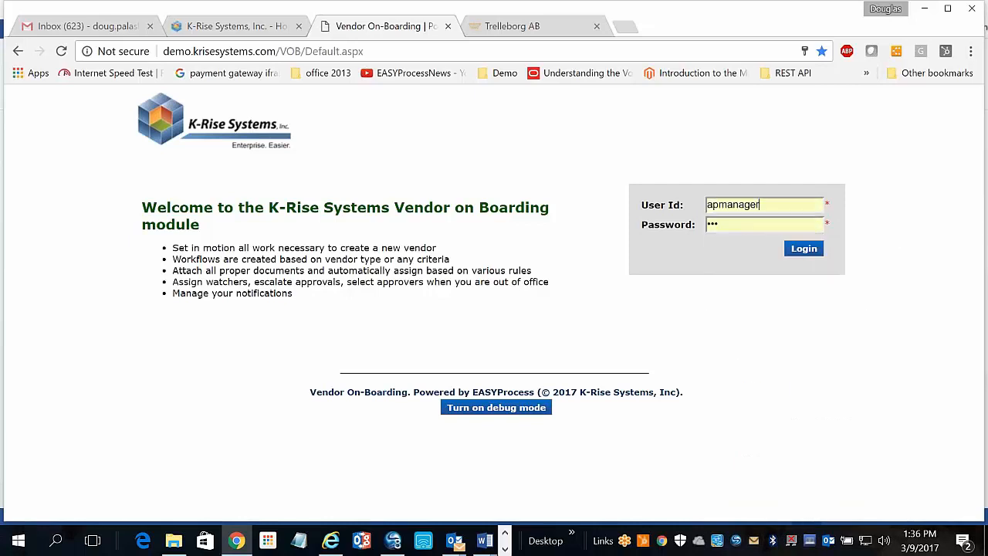
{"action": "left_click", "coordinate": [804, 248]}
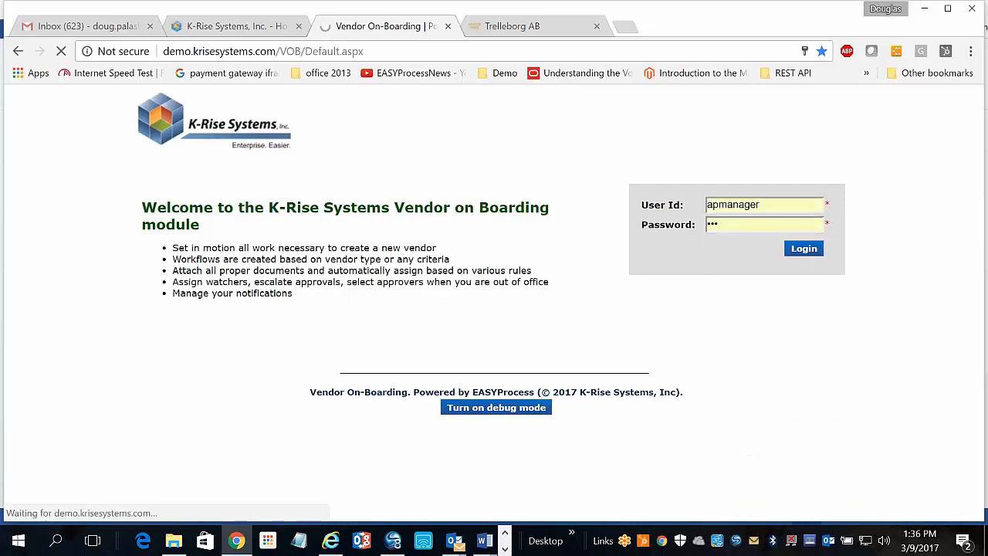
{"action": "left_click", "coordinate": [161, 294]}
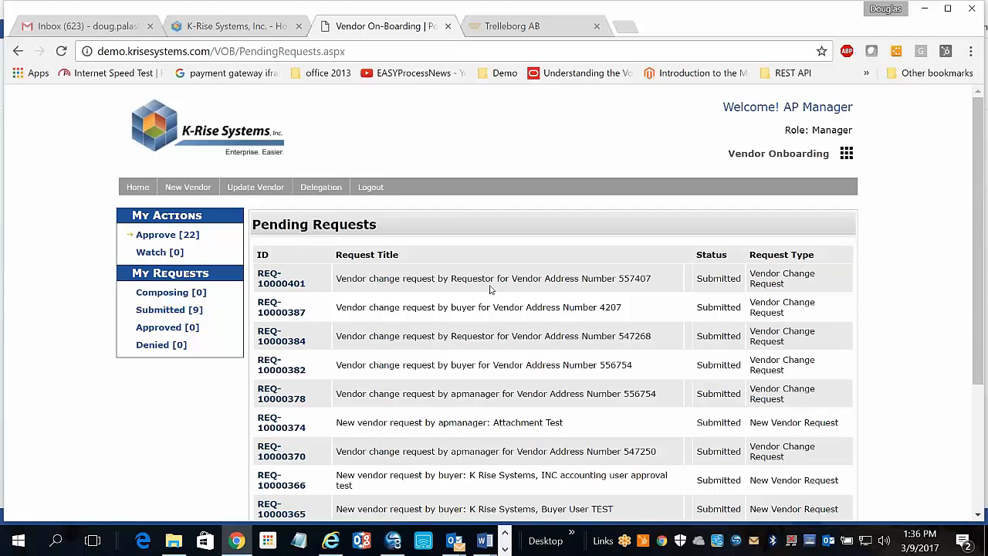
Open request REQ-10000401 and review its details.
{"action": "left_click", "coordinate": [284, 282]}
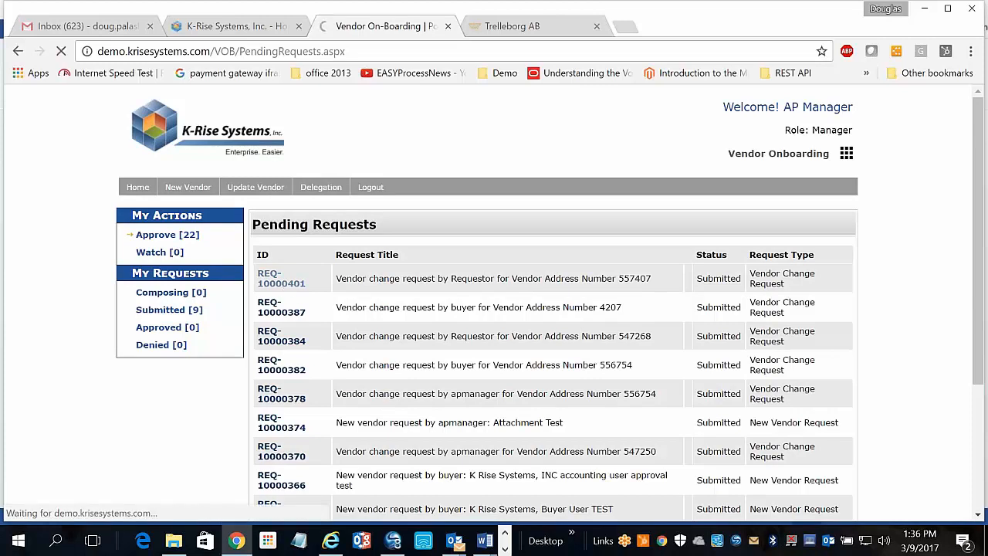
{"action": "scroll", "coordinate": [640, 242], "scroll_direction": "down", "scroll_amount": 2}
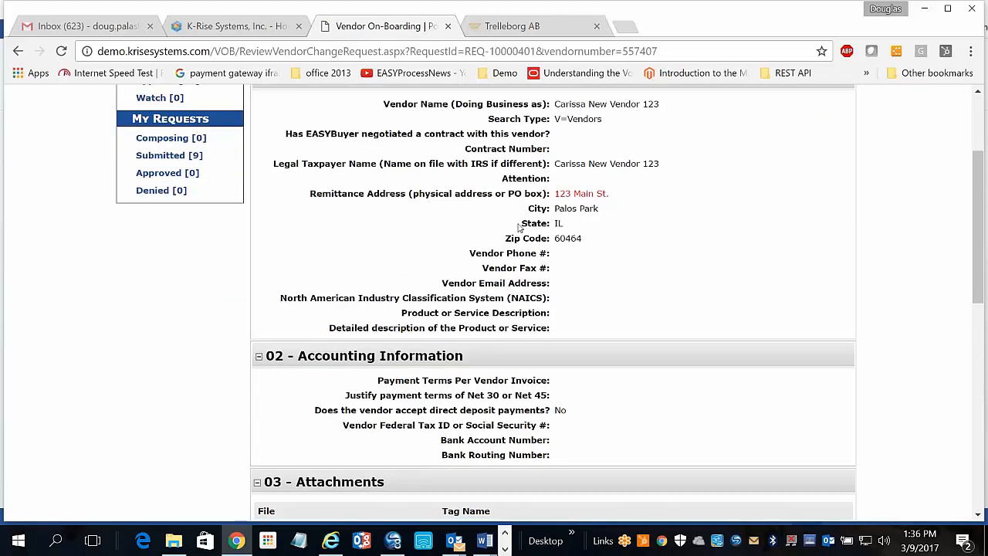
{"action": "scroll", "coordinate": [521, 223], "scroll_direction": "up", "scroll_amount": 1}
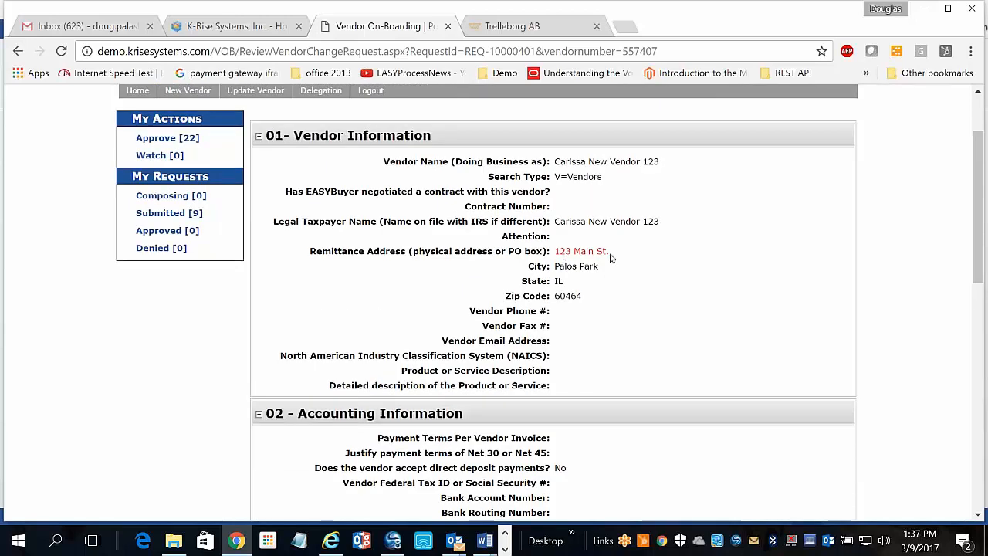
{"action": "scroll", "coordinate": [573, 255], "scroll_direction": "down", "scroll_amount": 1}
{"action": "scroll", "coordinate": [572, 255], "scroll_direction": "down", "scroll_amount": 12}
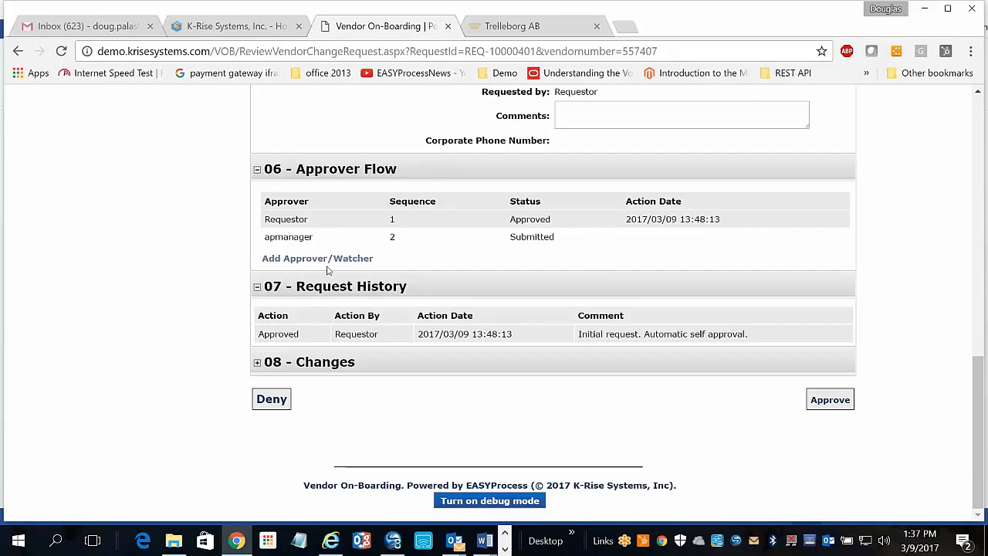
Approve the request, acknowledge the 'updated in JDE' alert, and return to JD Edwards.
{"action": "left_click", "coordinate": [826, 399]}
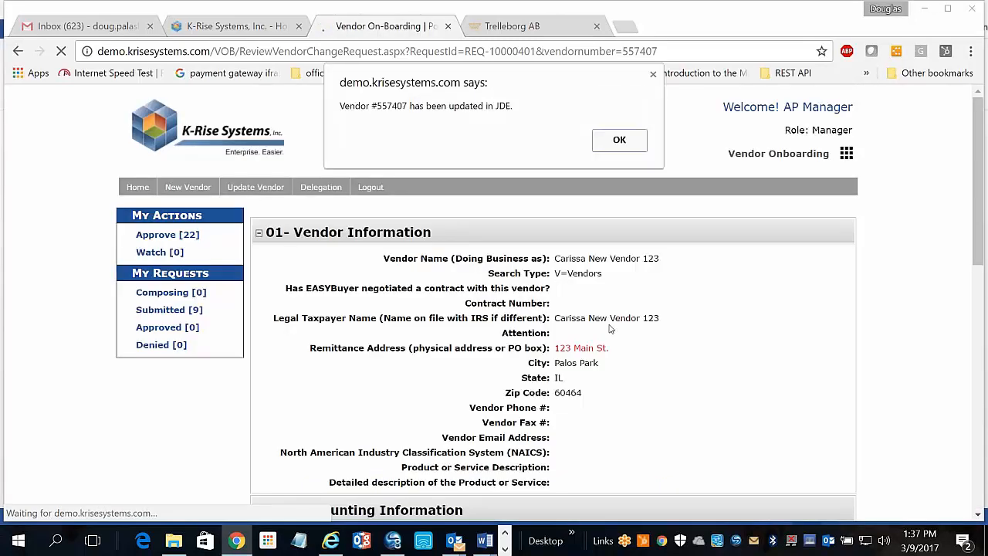
{"action": "left_click", "coordinate": [619, 139]}
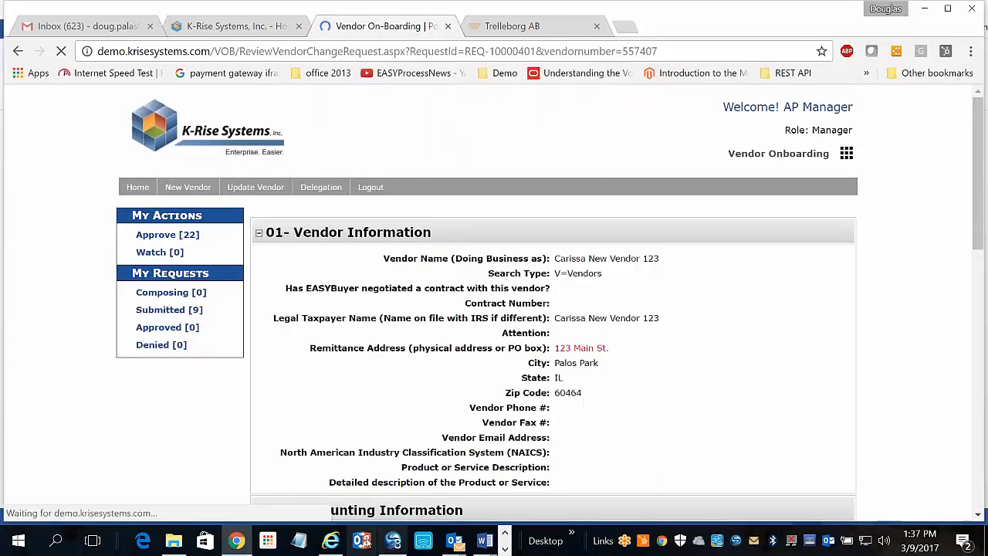
{"action": "left_click", "coordinate": [330, 540]}
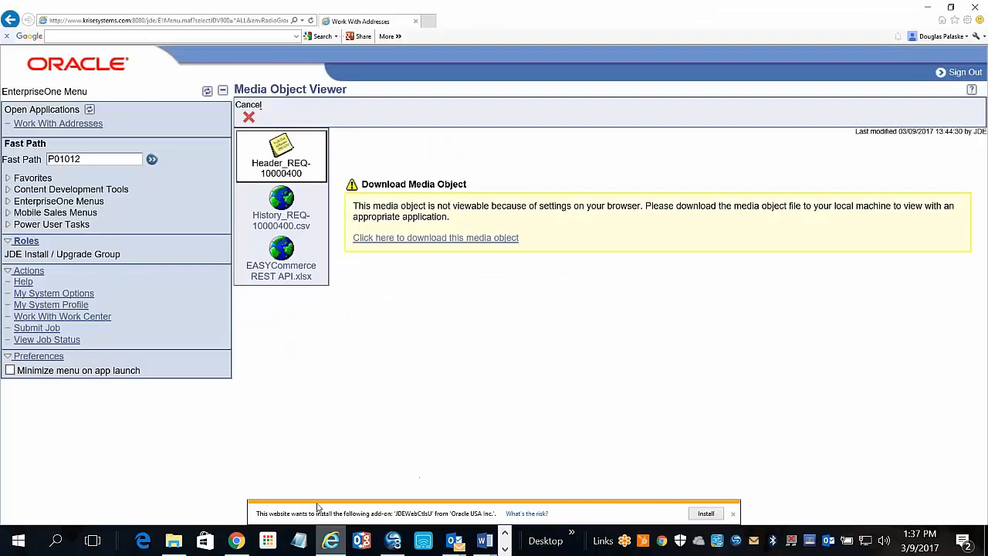
Find the vendor's record in Work With Addresses by its address number.
{"action": "left_click", "coordinate": [152, 160]}
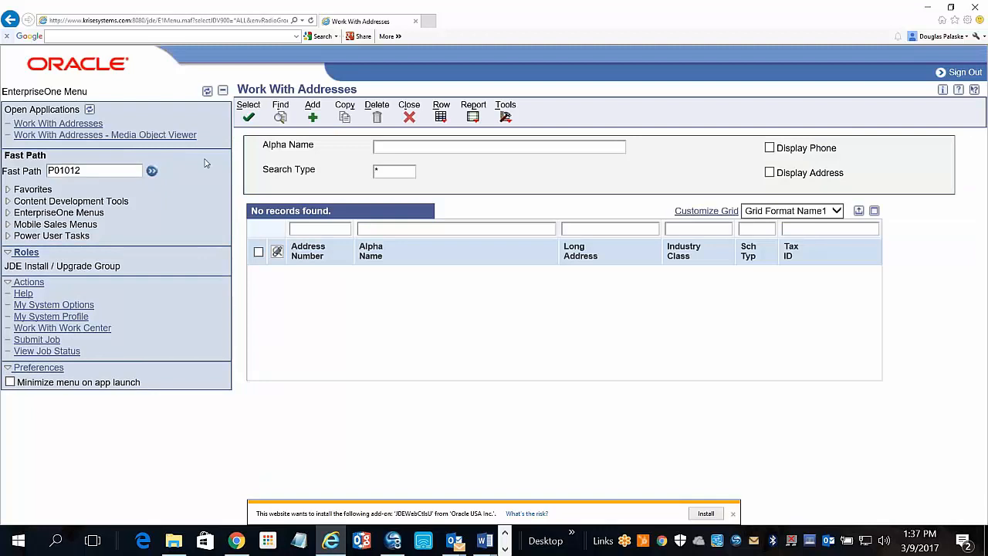
{"action": "left_click", "coordinate": [309, 225]}
{"action": "type", "text": "55"}
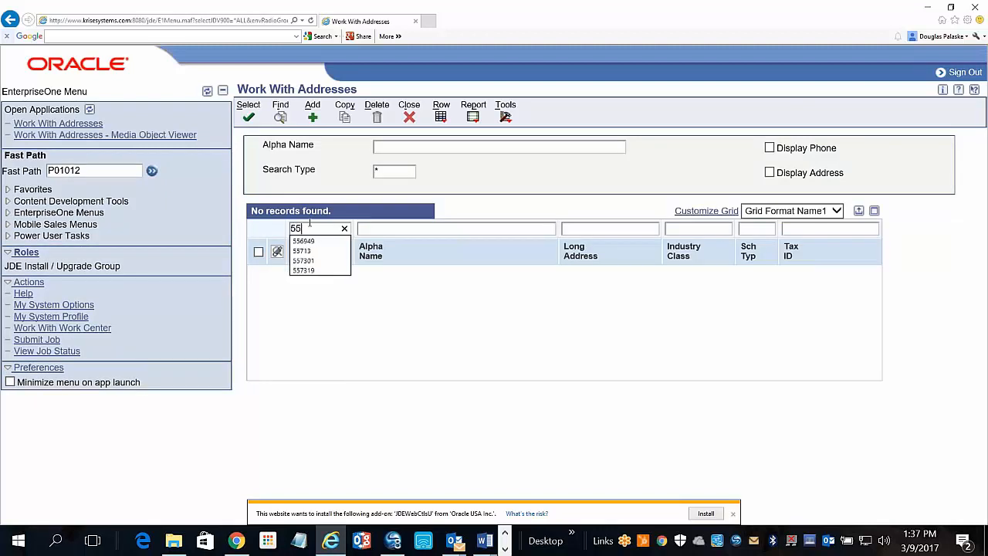
{"action": "type", "text": "7407"}
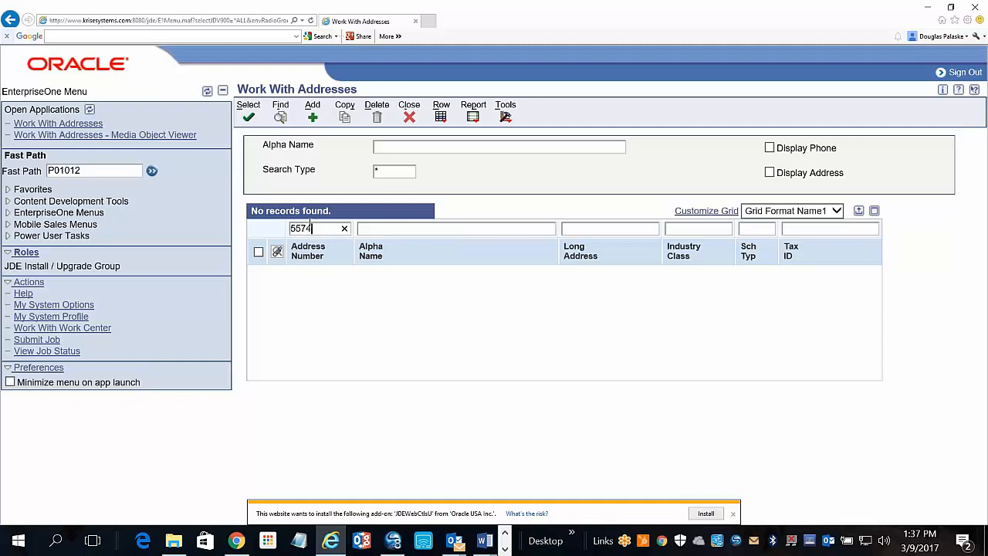
{"action": "left_click", "coordinate": [280, 116]}
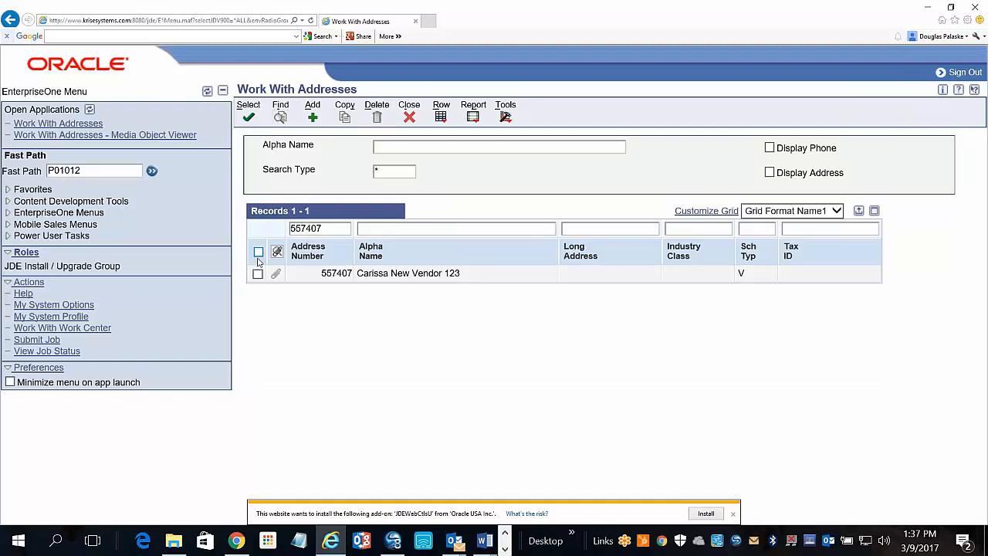
{"action": "left_click", "coordinate": [258, 272]}
Open the vendor's 2-Mailing page and check Address Line 1 reads 123 Main St.
{"action": "left_click", "coordinate": [249, 118]}
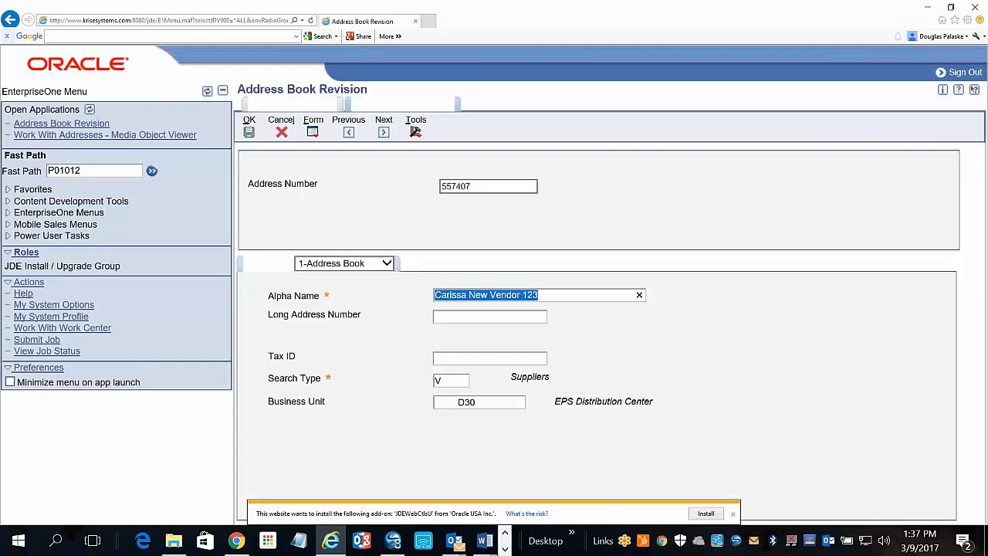
{"action": "left_click", "coordinate": [387, 265]}
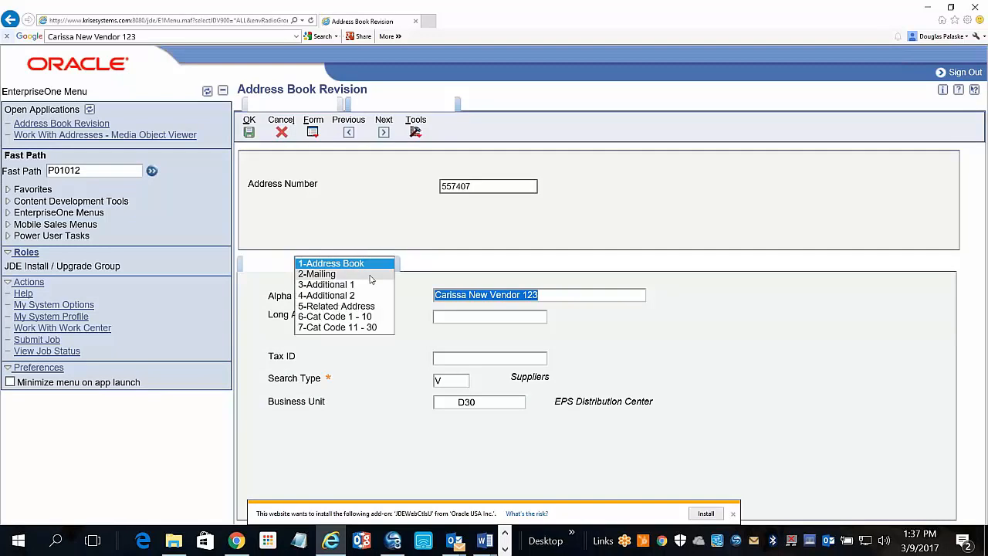
{"action": "left_click", "coordinate": [370, 274]}
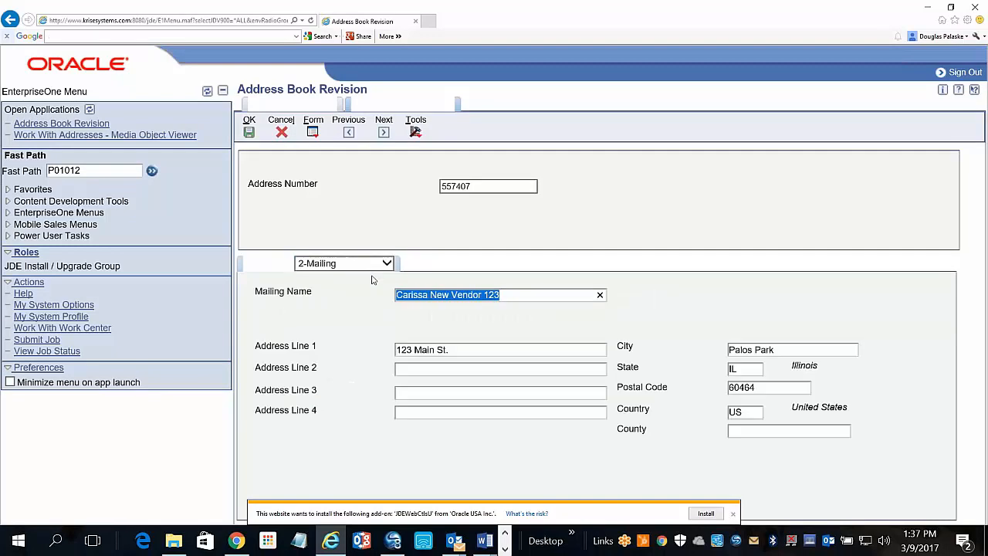
{"action": "left_click", "coordinate": [459, 350]}
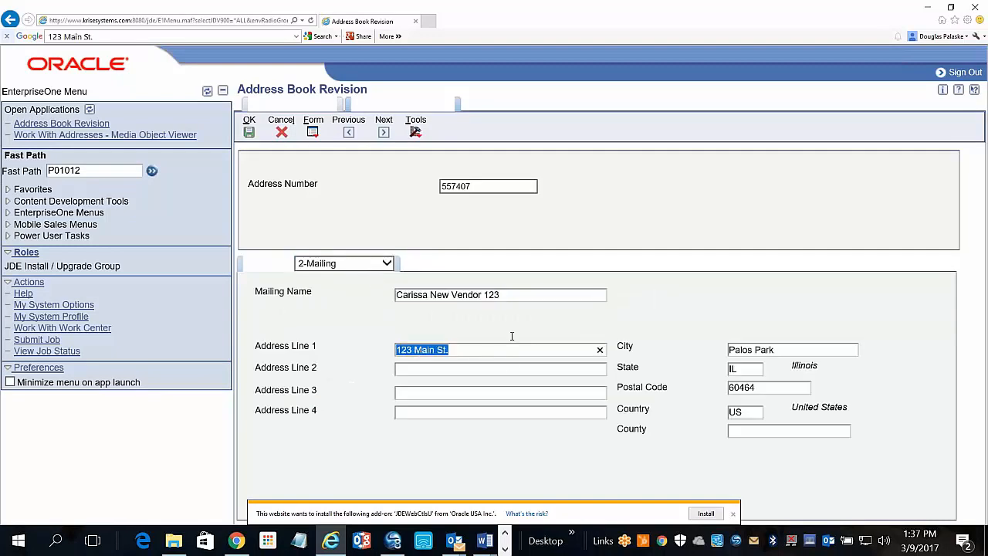